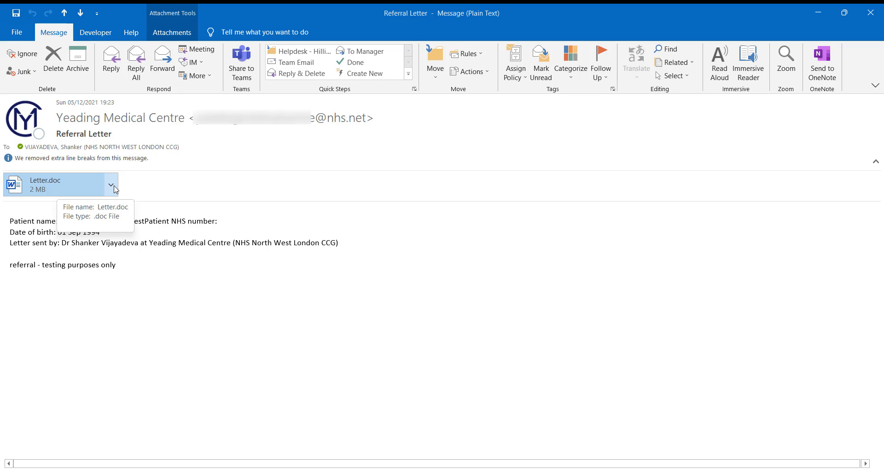
# - Save the Letter.doc attachment to the Desktop under the file name MinnieMouseCPCSReferral.doc
pyautogui.click(111, 185)
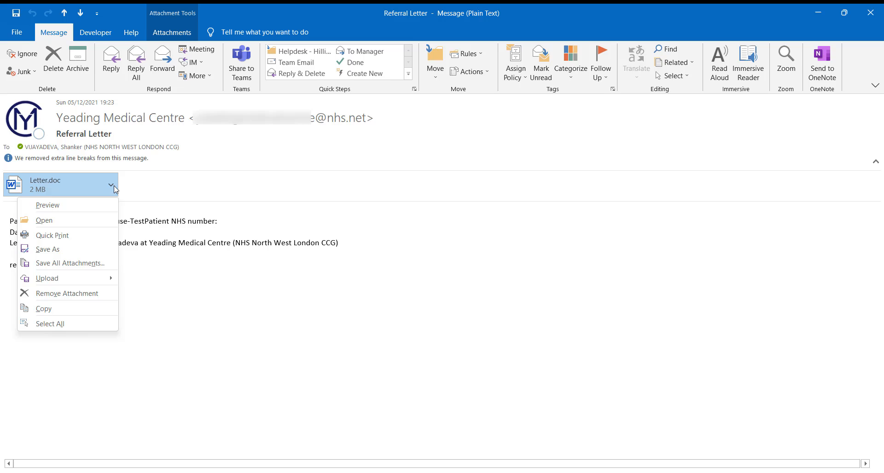
pyautogui.click(87, 251)
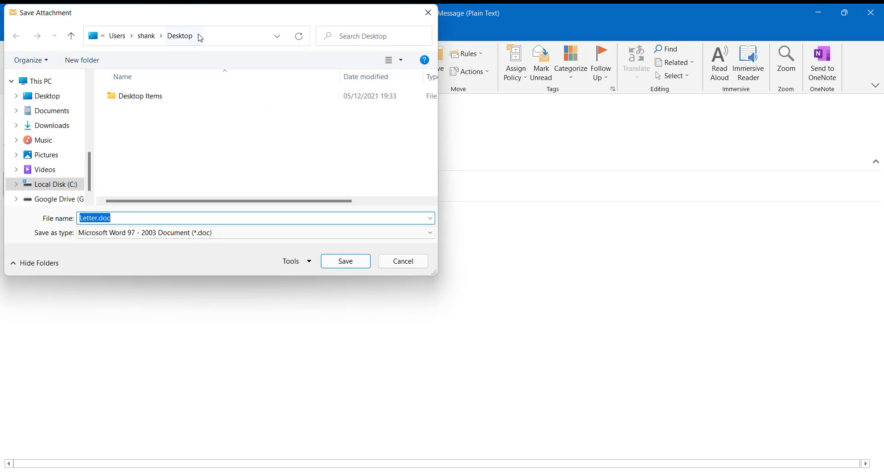
pyautogui.moveTo(203, 20); pyautogui.dragTo(491, 69)
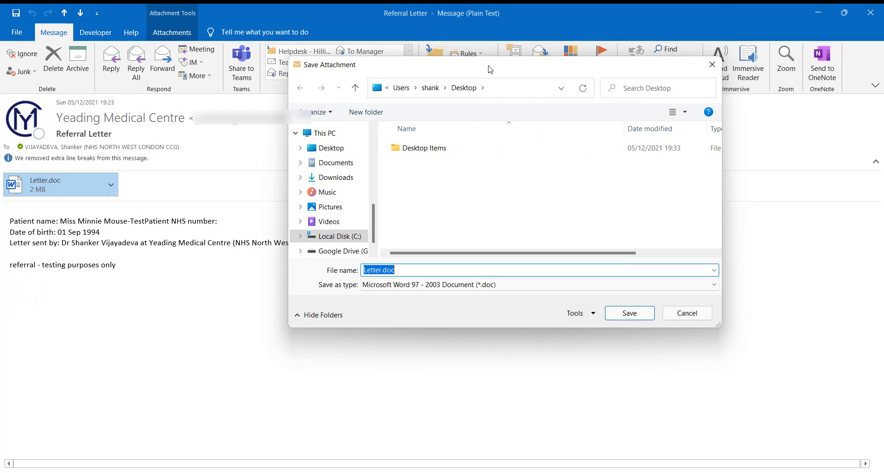
pyautogui.click(381, 270)
pyautogui.press('BackSpace')
pyautogui.press('BackSpace')
pyautogui.press('BackSpace')
pyautogui.press('BackSpace')
pyautogui.press('BackSpace')
pyautogui.press('BackSpace')
pyautogui.write('MinnieMouseCPCSRefer')
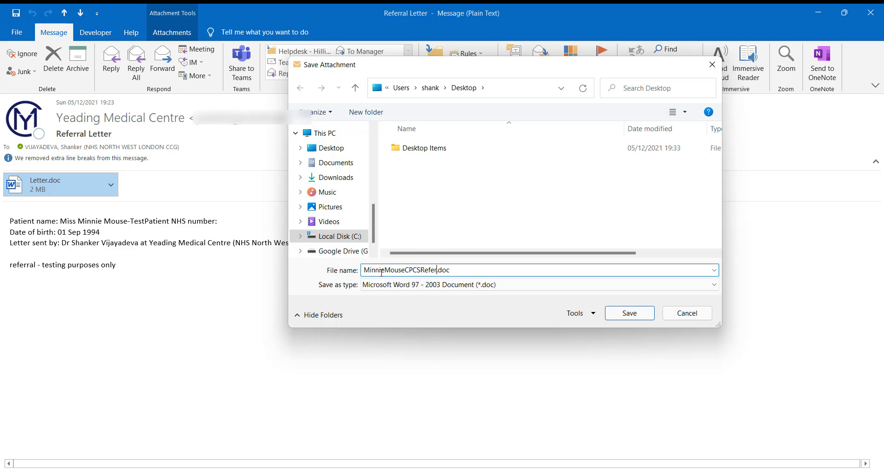
pyautogui.write('ral')
pyautogui.click(620, 315)
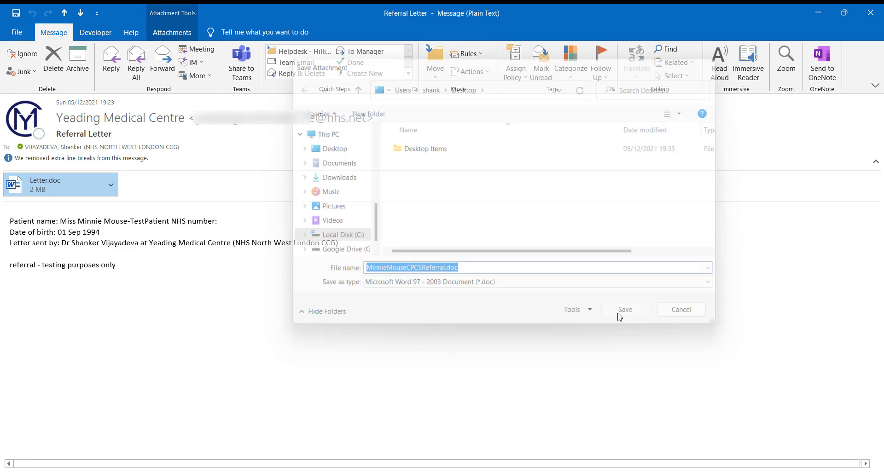
# - Minimise the message, open MinnieMouseCPCSReferral.doc from the desktop in Word and enable editing
pyautogui.click(816, 13)
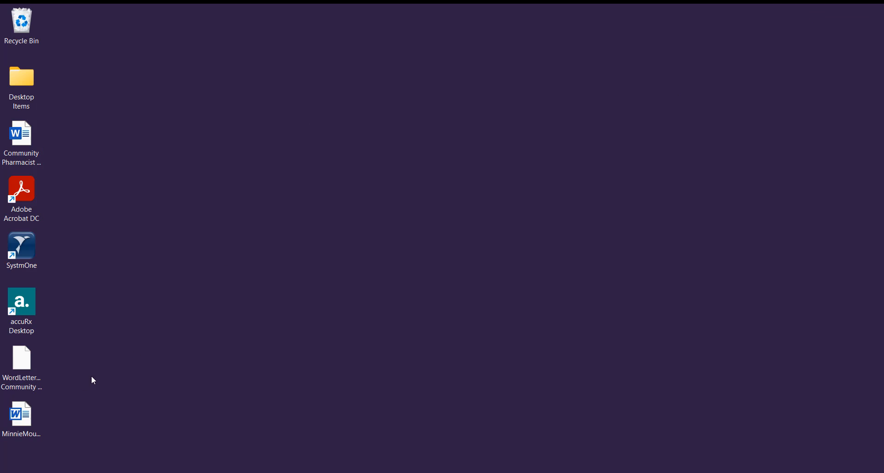
pyautogui.click(20, 420)
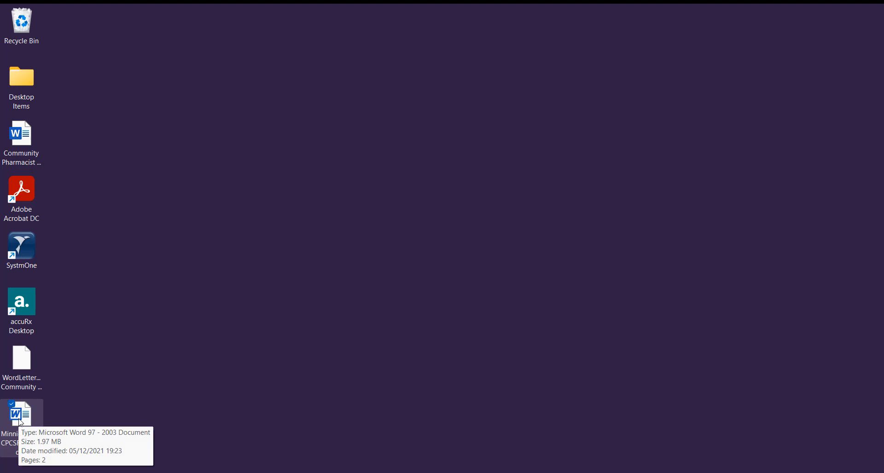
pyautogui.rightClick(21, 422)
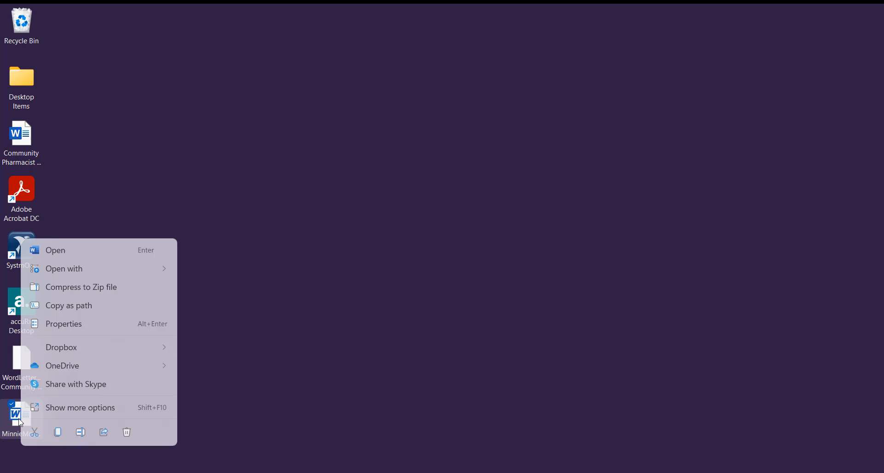
pyautogui.click(77, 250)
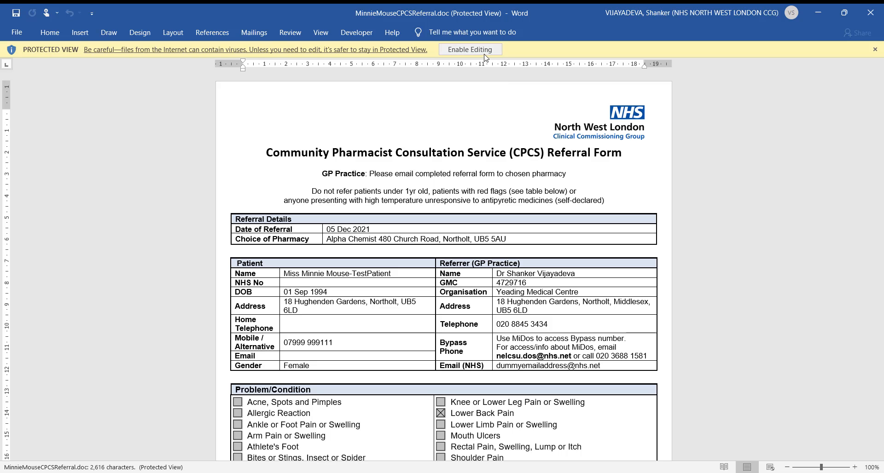
pyautogui.click(485, 54)
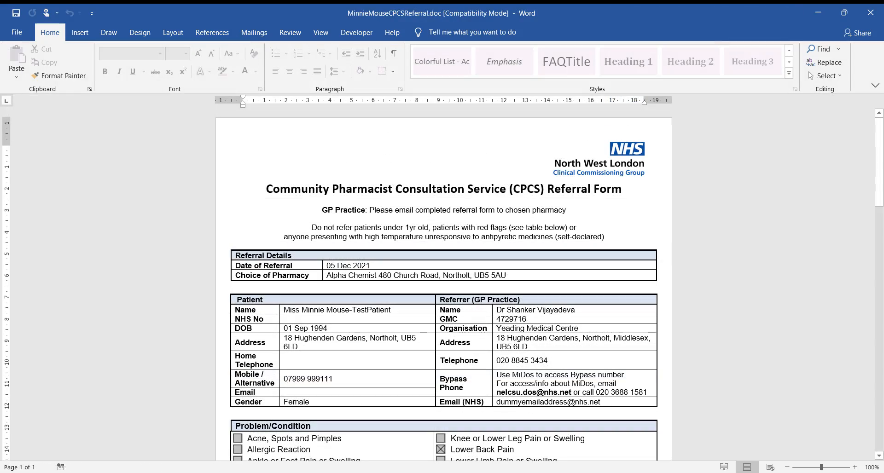
# - Try to fill in the Date of Consultation in the Response Details table and to stop the document's protection
pyautogui.moveTo(880, 145); pyautogui.dragTo(882, 212)
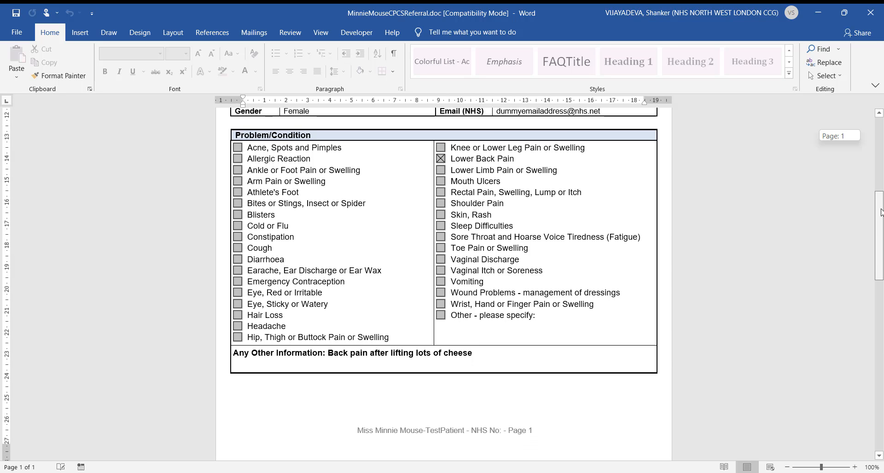
pyautogui.moveTo(882, 213); pyautogui.dragTo(883, 213)
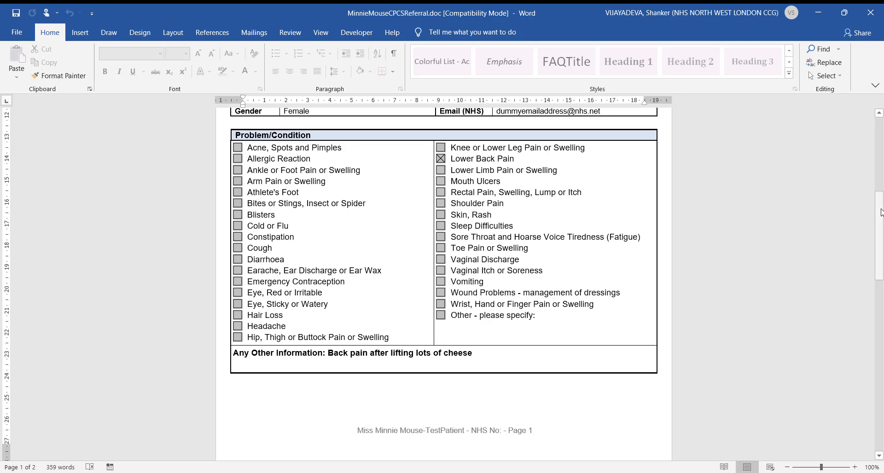
pyautogui.moveTo(882, 212); pyautogui.dragTo(883, 382)
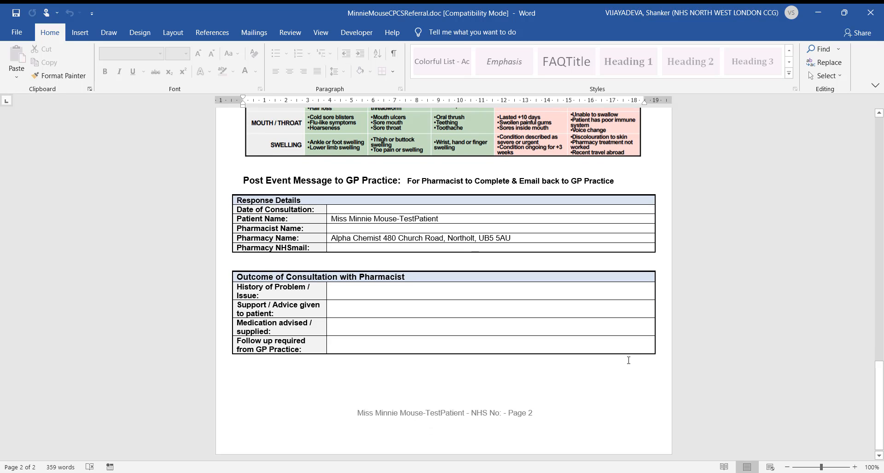
pyautogui.click(370, 210)
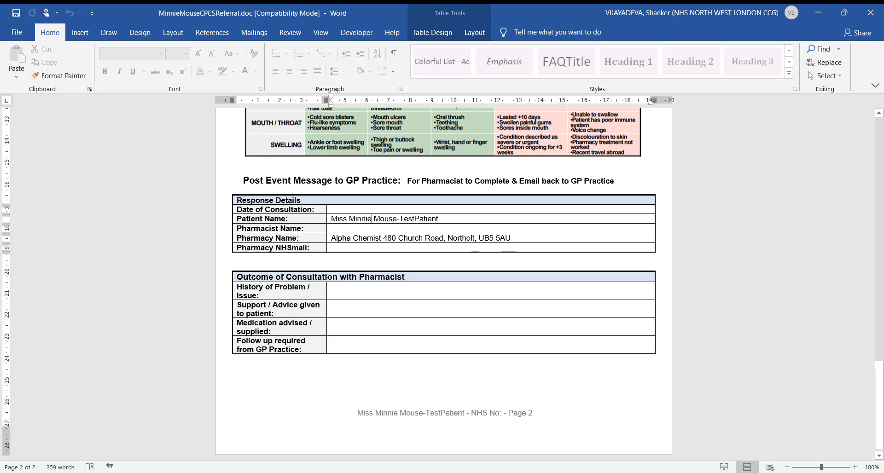
pyautogui.press('space')
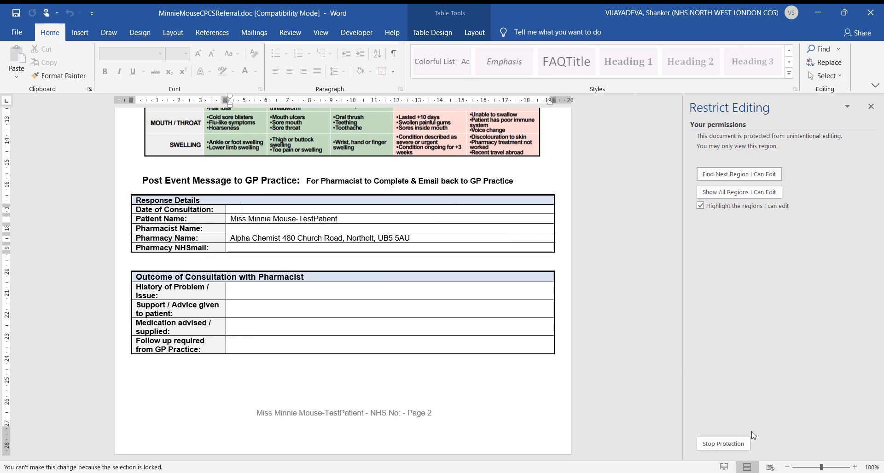
pyautogui.click(727, 446)
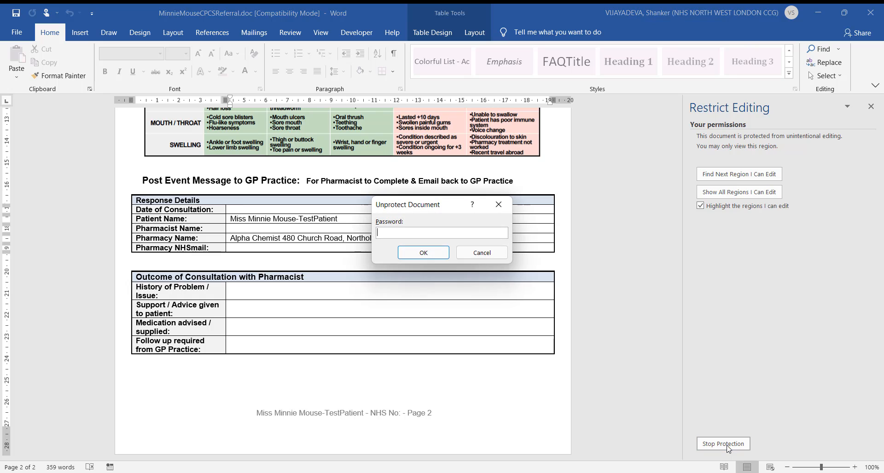
pyautogui.click(482, 254)
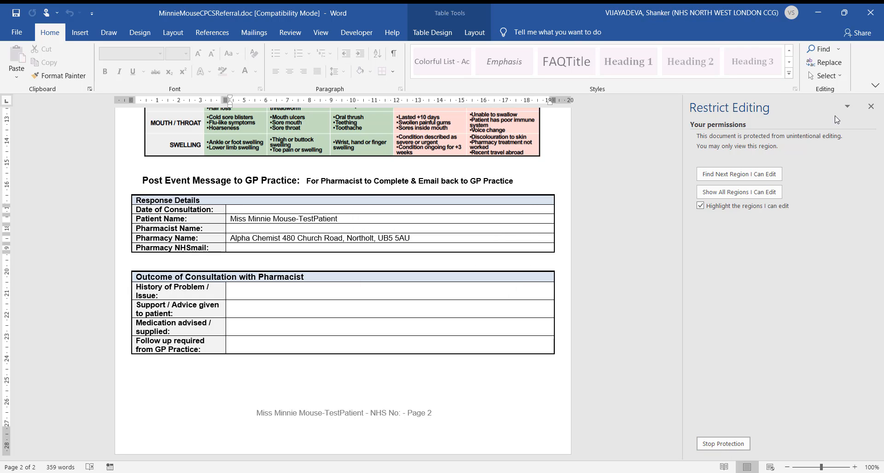
pyautogui.click(871, 107)
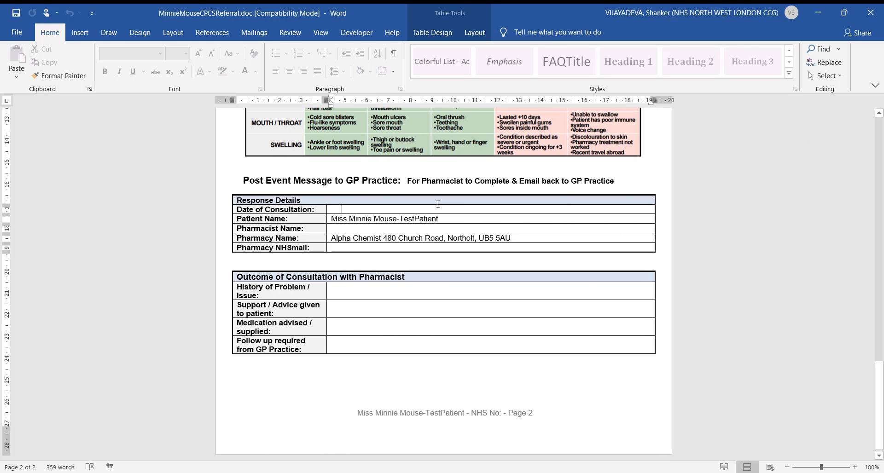
# - Save the referral form to the Desktop as the PDF file MinnieMouseCPCSReferral.pdf
pyautogui.click(17, 33)
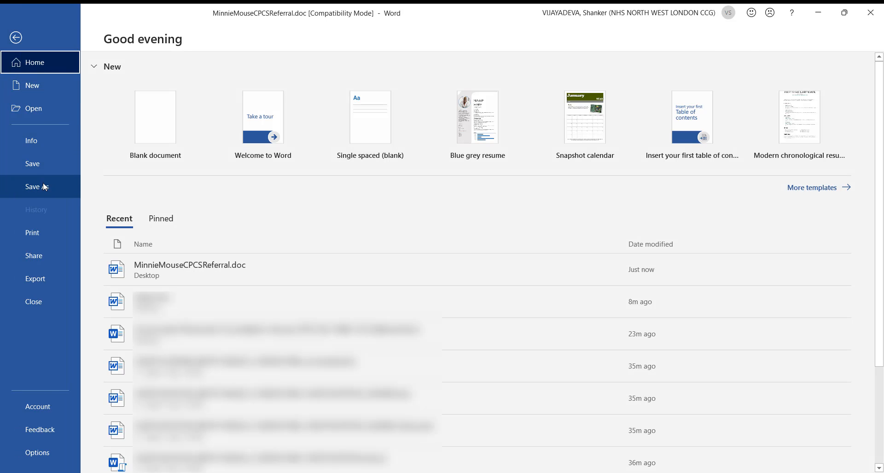
pyautogui.click(43, 184)
pyautogui.click(388, 141)
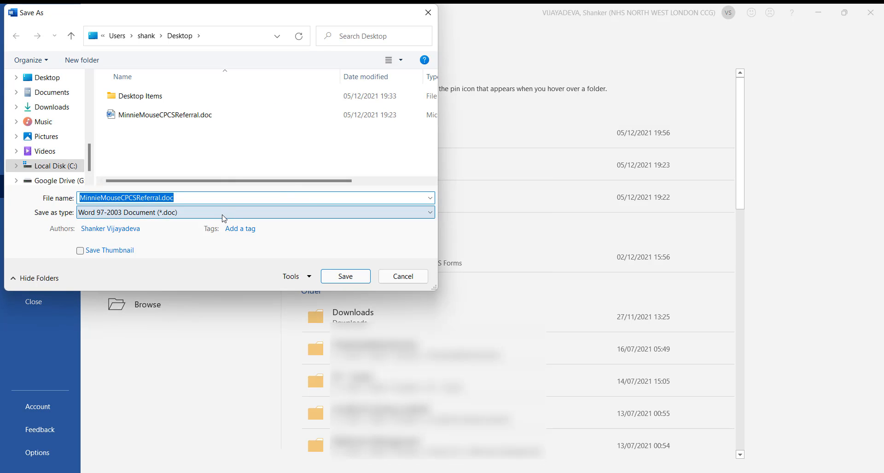
pyautogui.click(224, 216)
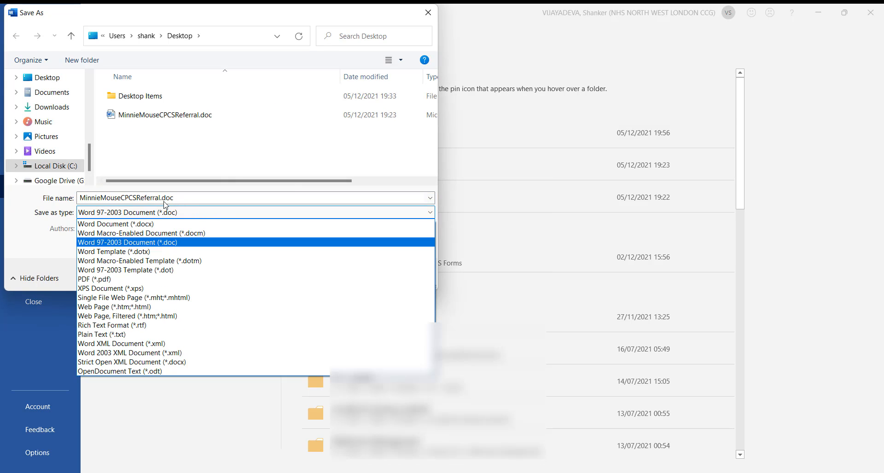
pyautogui.click(143, 282)
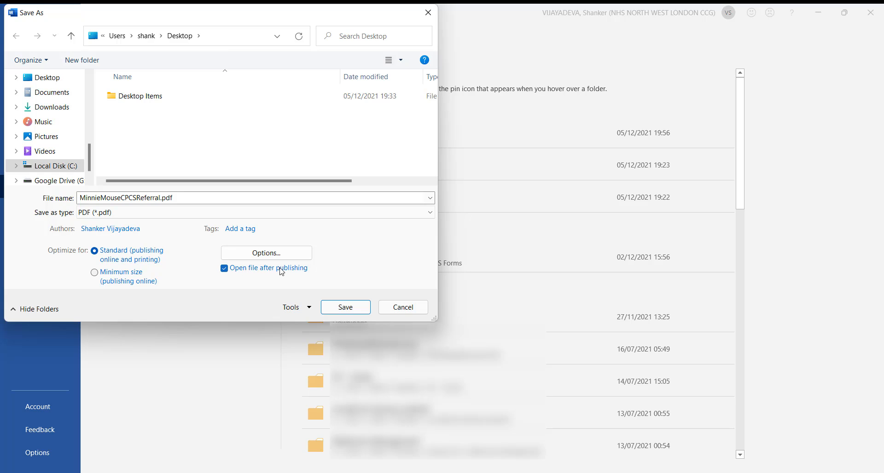
pyautogui.click(346, 307)
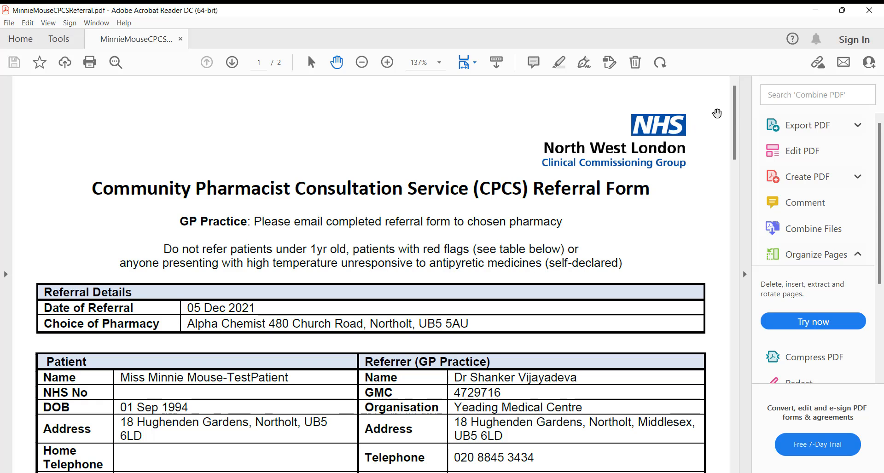
# - In Adobe Acrobat Reader, use Fill & Sign to enter "5th Dec 2021" as the Date of Consultation on page 2
pyautogui.moveTo(735, 117); pyautogui.dragTo(740, 403)
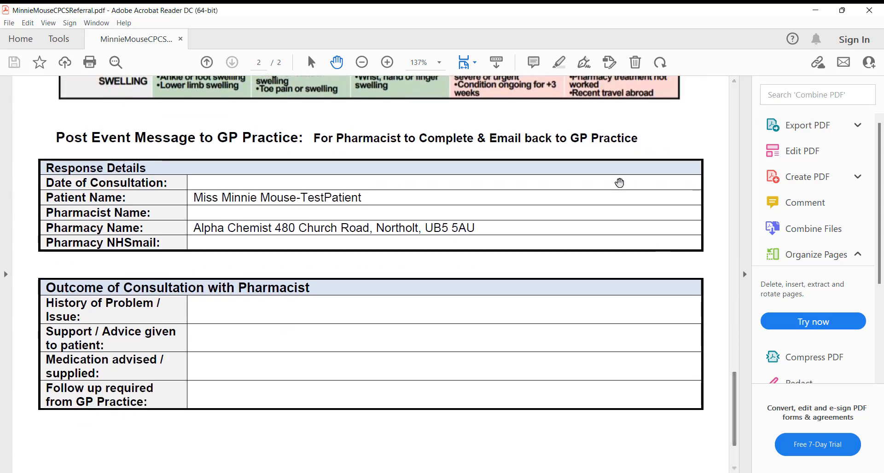
pyautogui.click(586, 69)
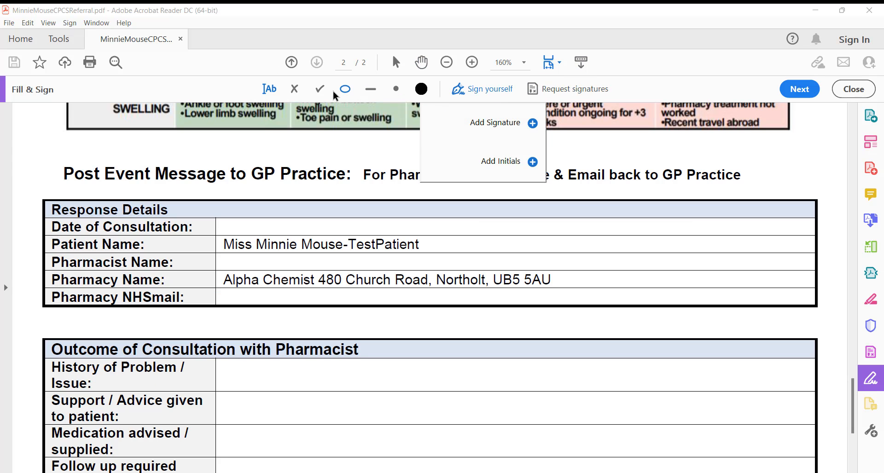
pyautogui.click(269, 93)
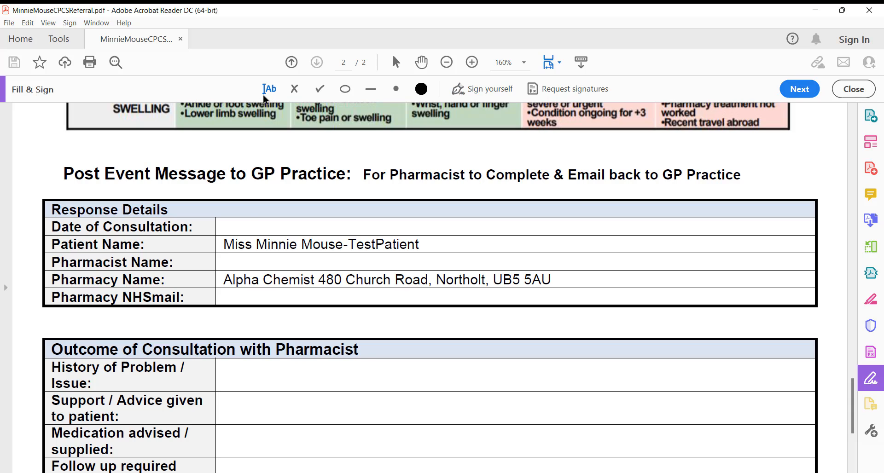
pyautogui.click(235, 227)
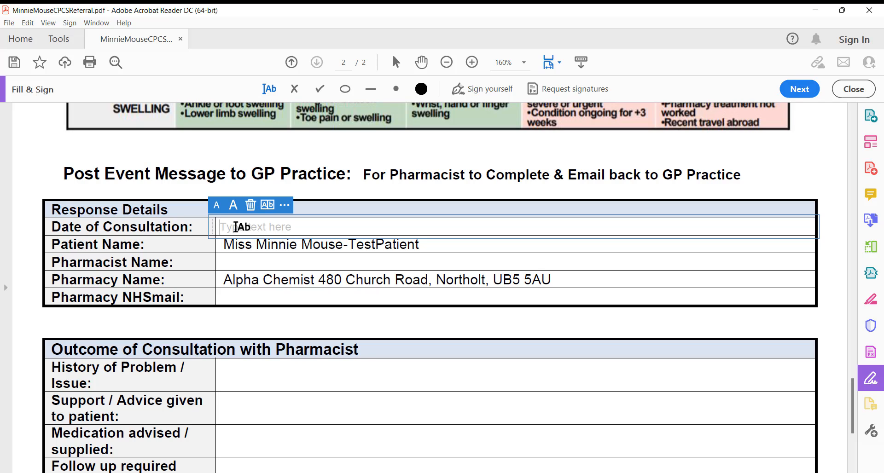
pyautogui.write('5th Dece')
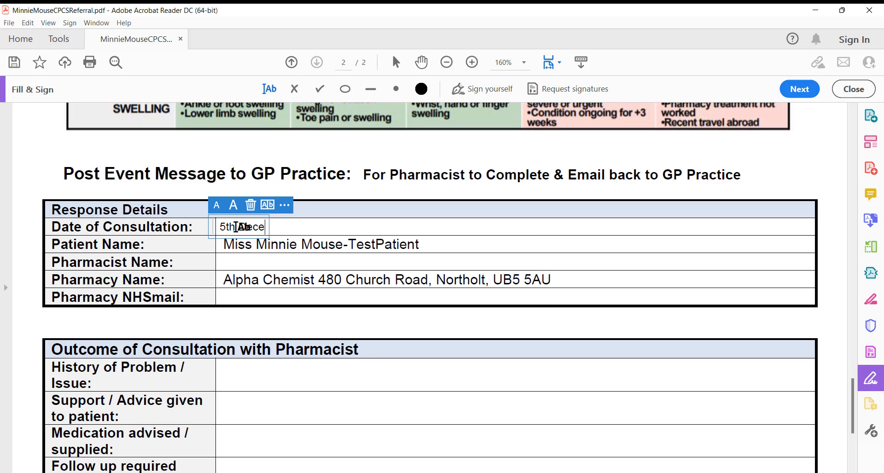
pyautogui.press('BackSpace')
pyautogui.write('2021')
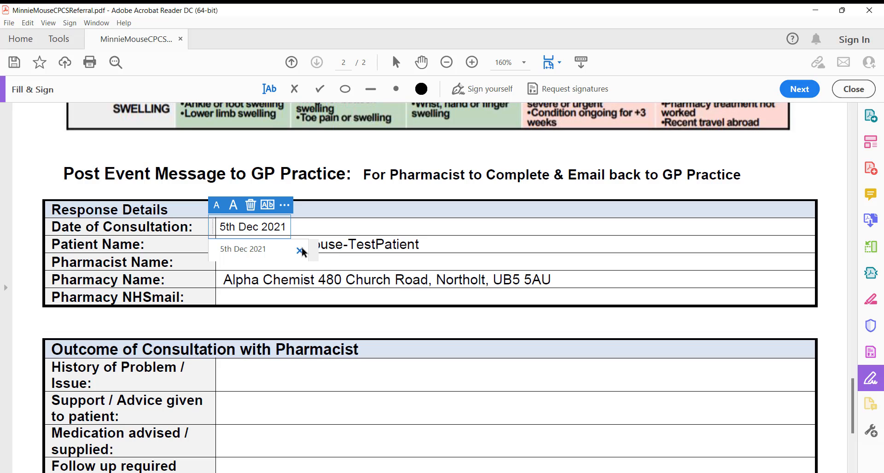
pyautogui.click(330, 263)
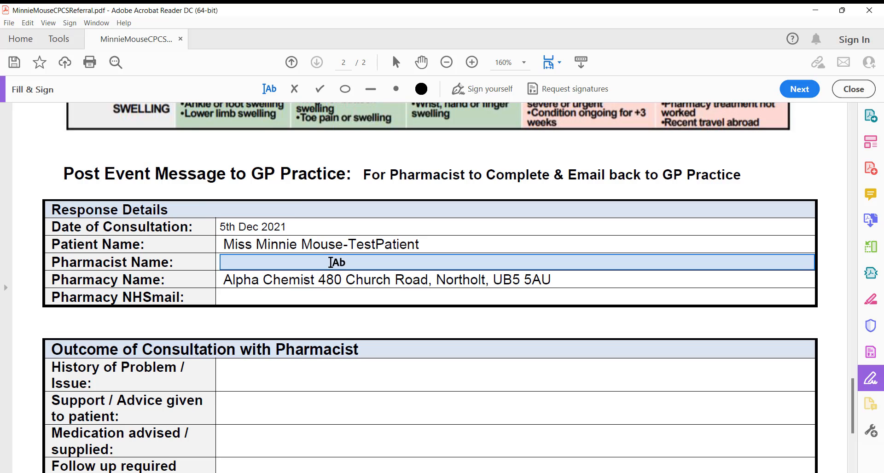
# - Add the pharmacist's name to the Pharmacist Name field of the Response Details table
pyautogui.scroll(10, 330, 263)
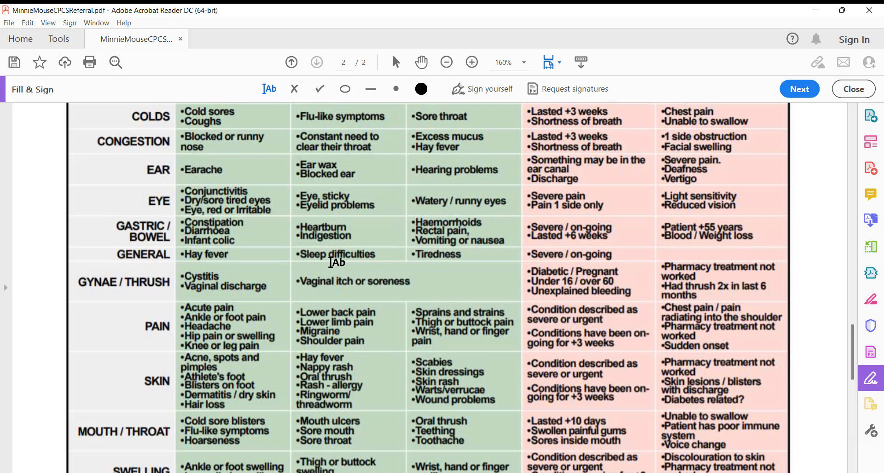
pyautogui.moveTo(855, 348); pyautogui.dragTo(845, 438)
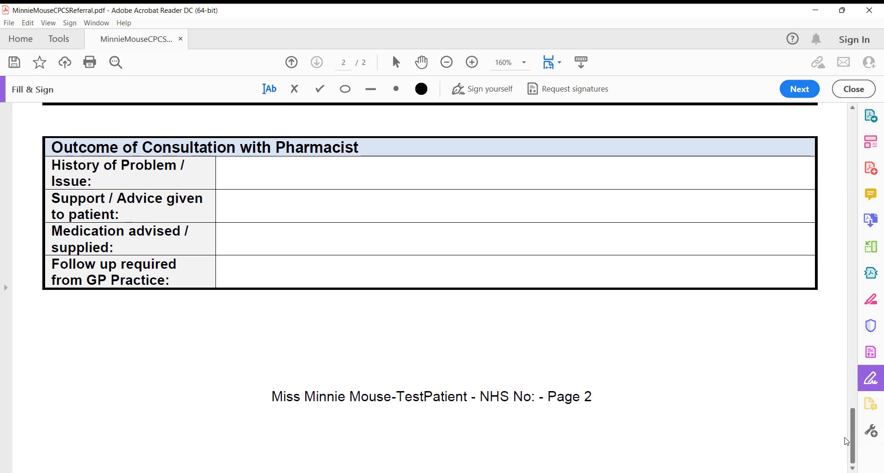
pyautogui.scroll(4, 851, 410)
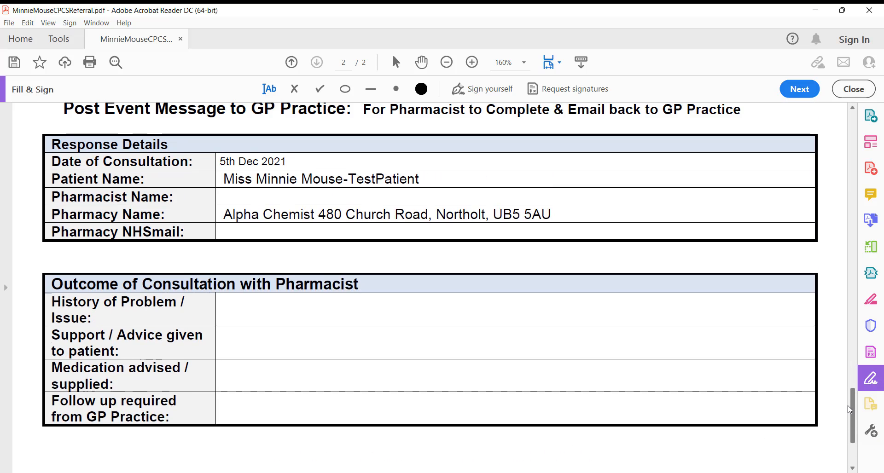
pyautogui.scroll(2, 850, 410)
pyautogui.click(454, 268)
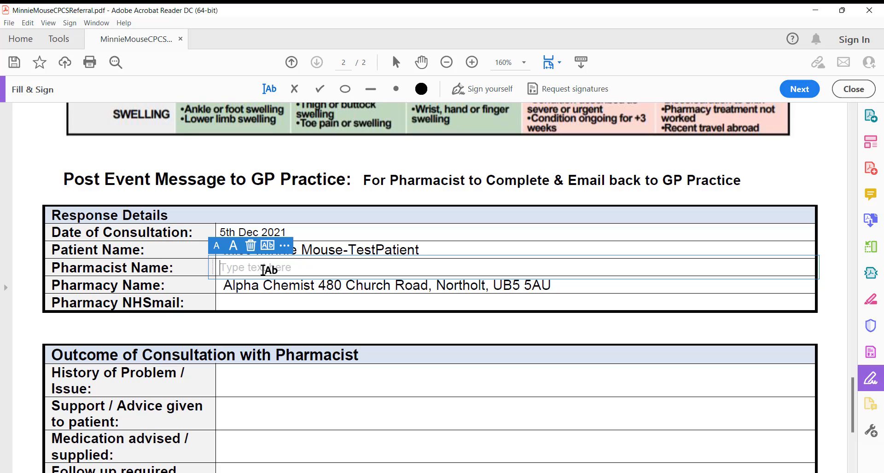
pyautogui.write('Mr Pharmacist')
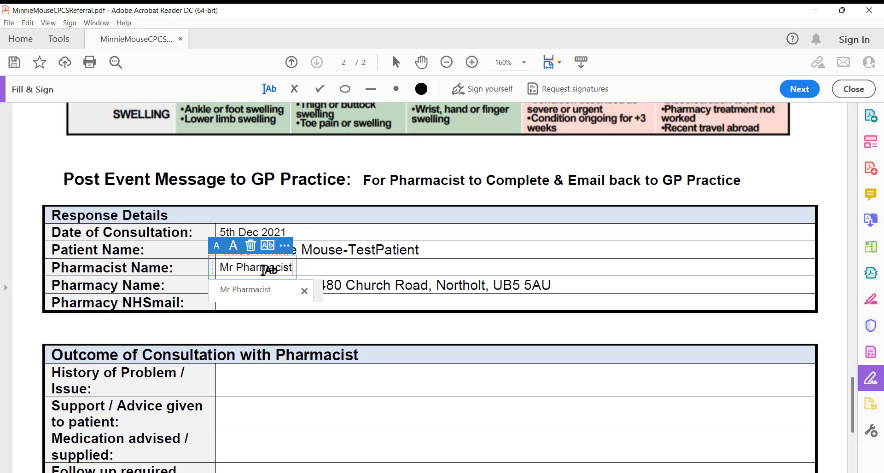
# - Enter the pharmacy's email address in the Pharmacy NHSmail field of the Response Details table
pyautogui.click(367, 303)
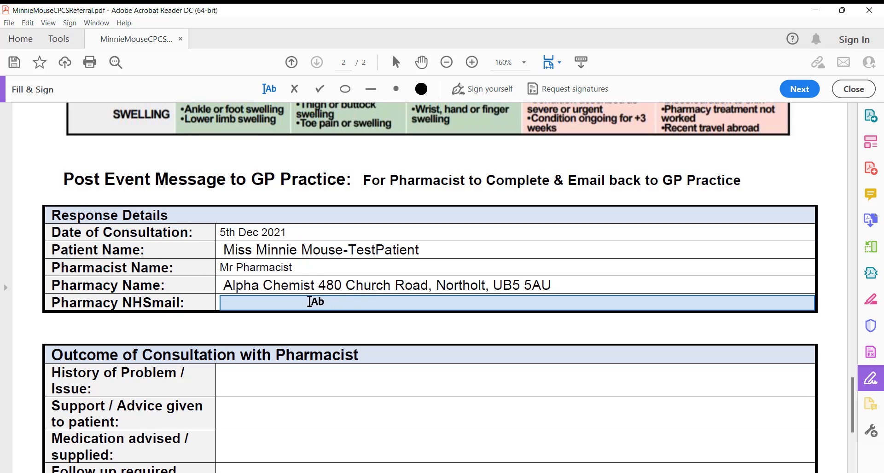
pyautogui.write('dum')
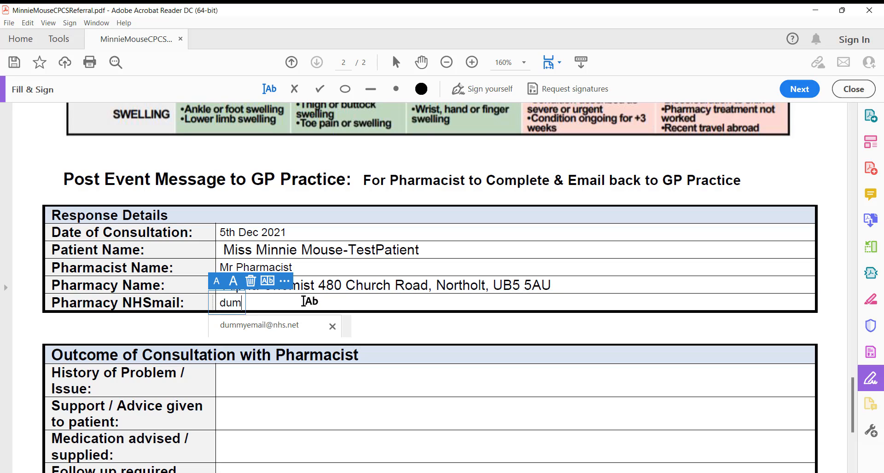
pyautogui.write('myemail@nhs.net')
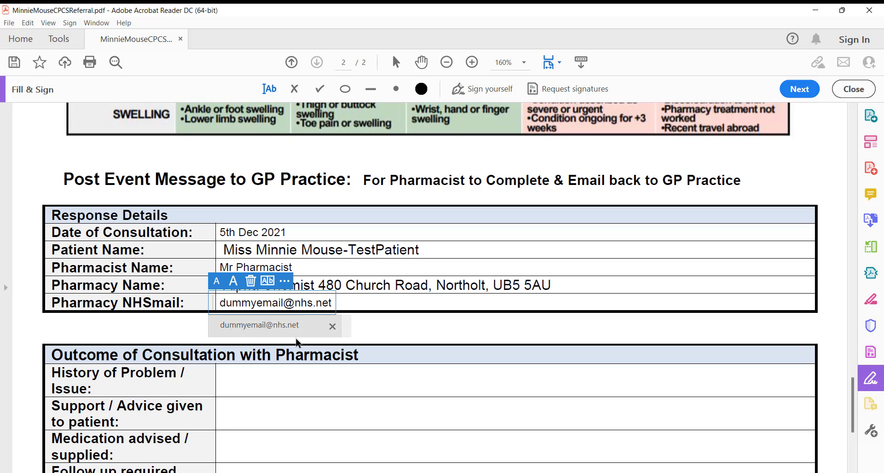
# - Fill in History of Problem / Issue with "2 days of back pain, started after lifting heavy container full of cheese"
pyautogui.click(288, 380)
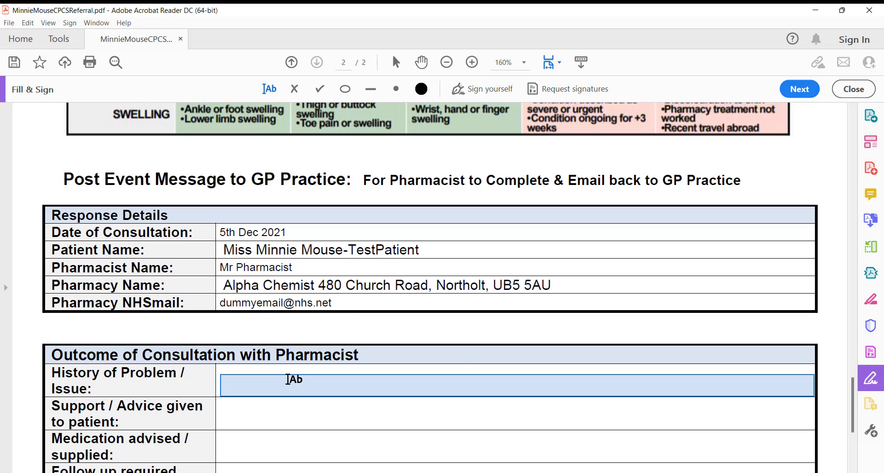
pyautogui.click(465, 356)
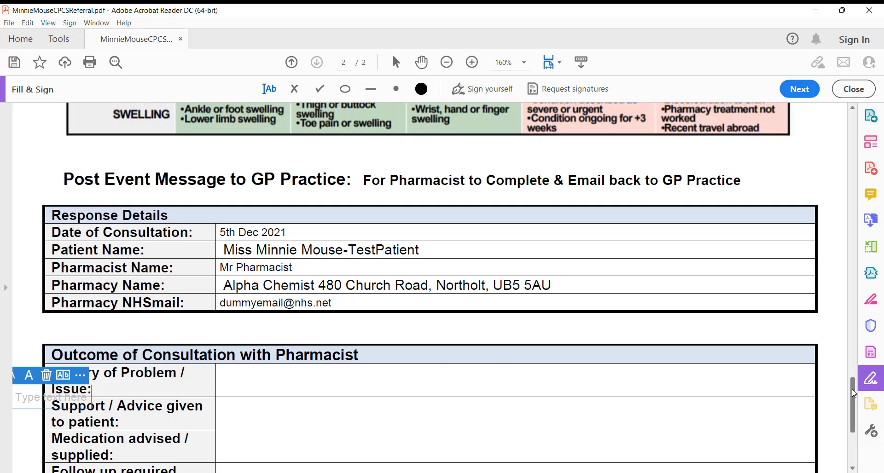
pyautogui.scroll(-3, 853, 394)
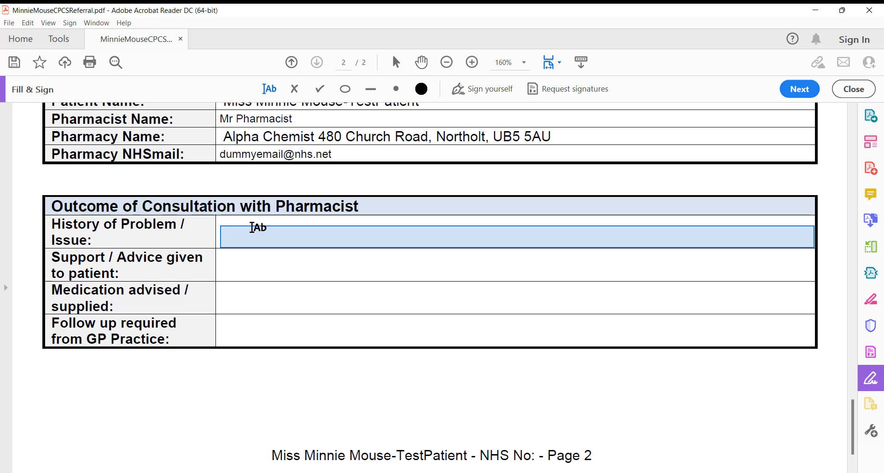
pyautogui.click(252, 233)
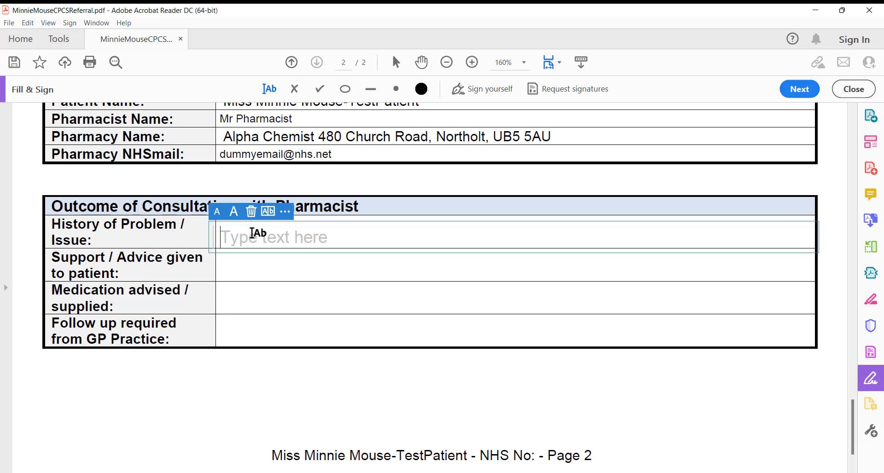
pyautogui.write('2 days')
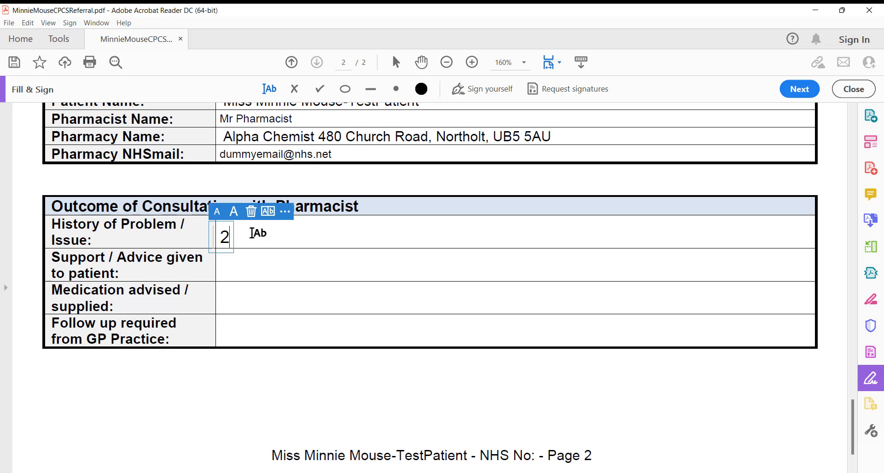
pyautogui.press('BackSpace')
pyautogui.press('BackSpace')
pyautogui.press('BackSpace')
pyautogui.write('ys')
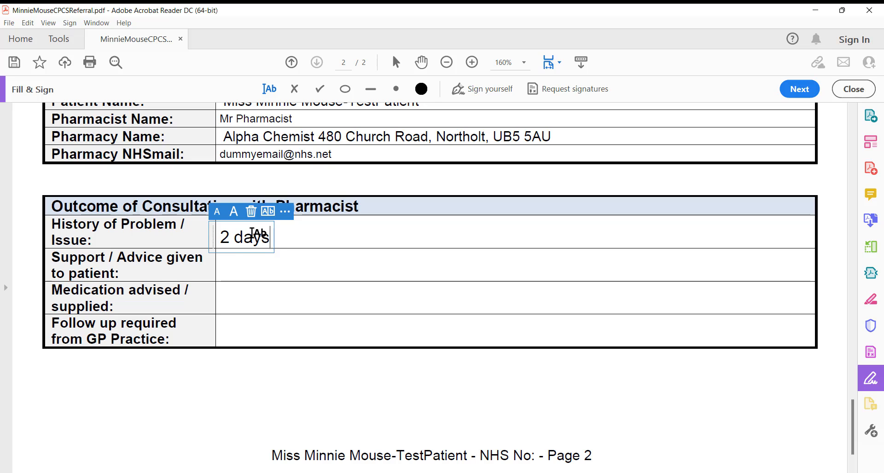
pyautogui.write(' of back pain, ')
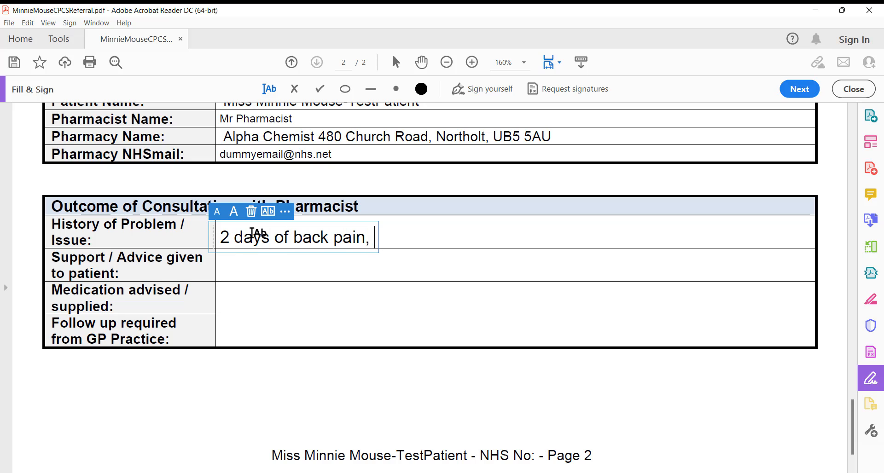
pyautogui.write('started afte')
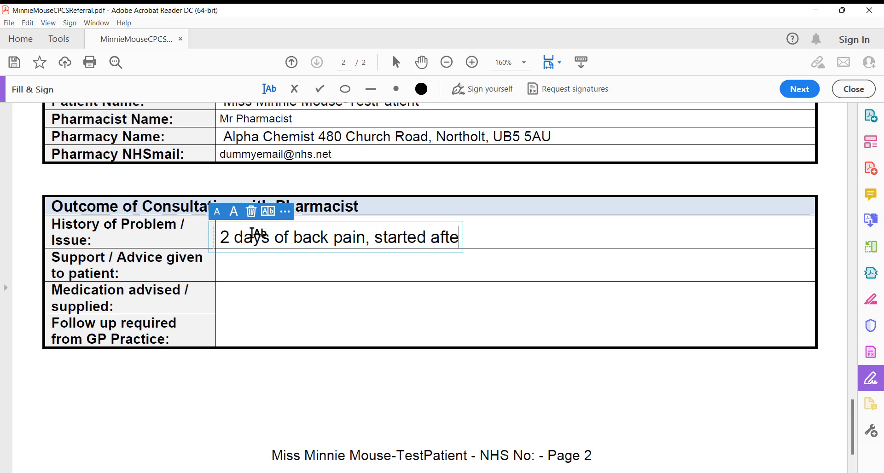
pyautogui.write('r lifting ')
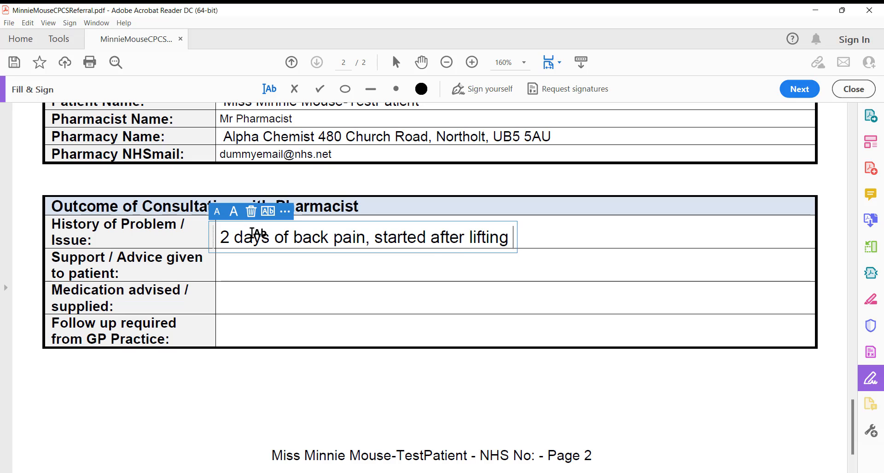
pyautogui.write('heavy conta')
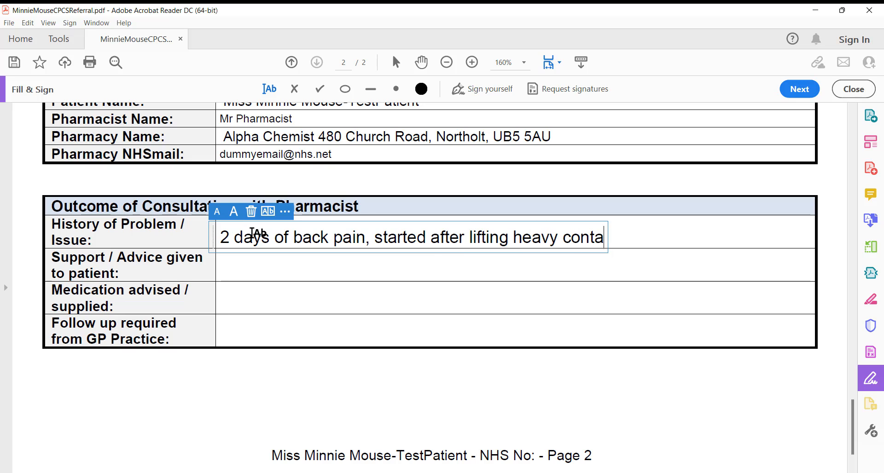
pyautogui.write('iner full of cheese')
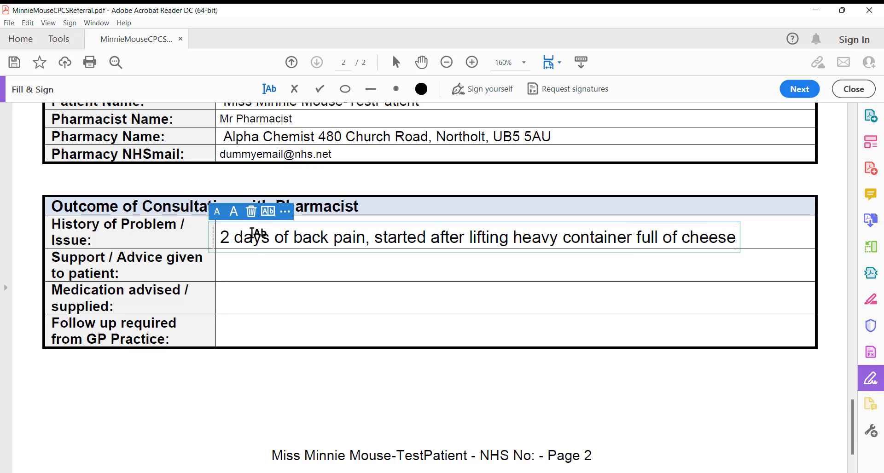
# - Fill in Support / Advice given to patient with "1) Back care advice - rest etc 2) OTC analgesia"
pyautogui.click(250, 269)
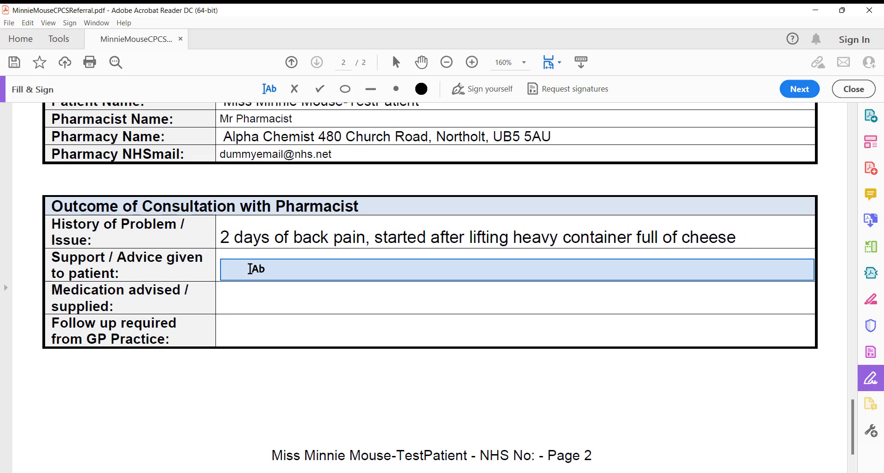
pyautogui.scroll(-3, 250, 268)
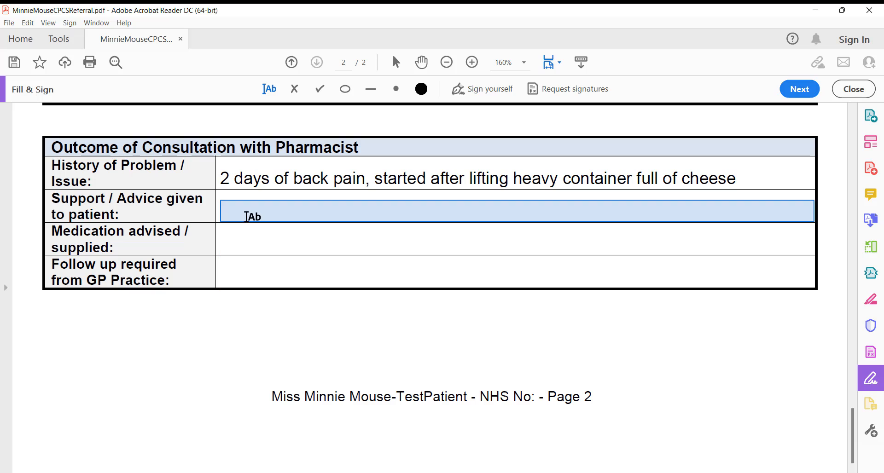
pyautogui.click(250, 216)
pyautogui.write('1) ')
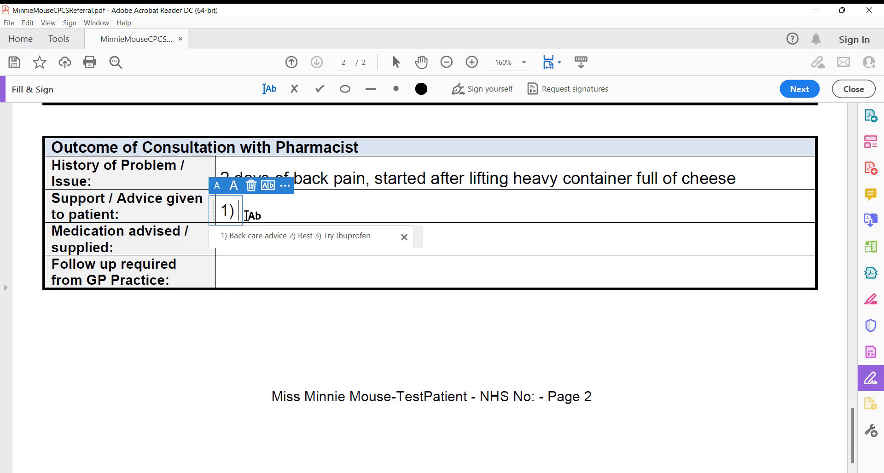
pyautogui.write('Back care ad')
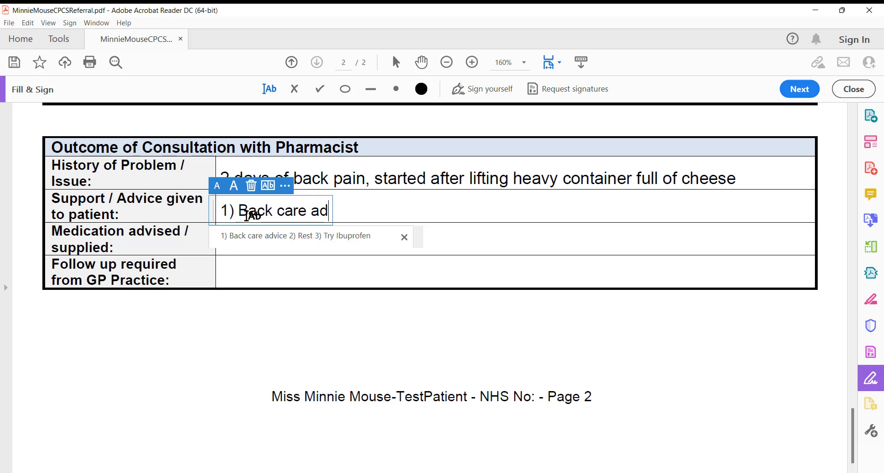
pyautogui.write('vice - res')
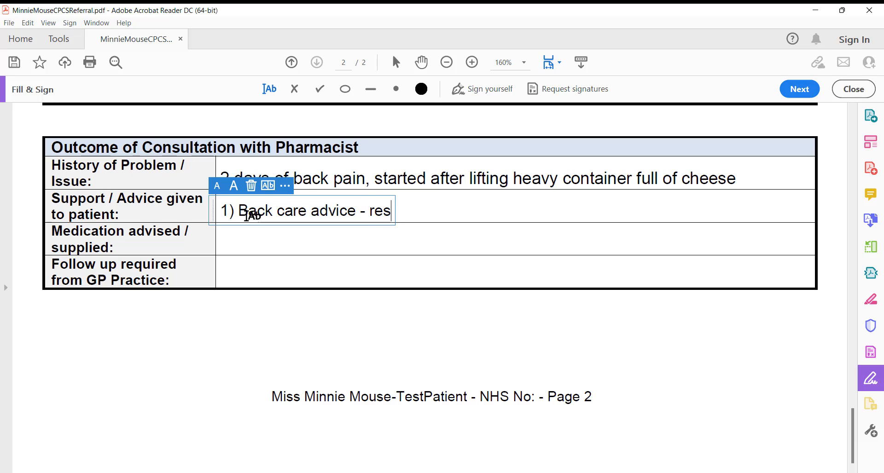
pyautogui.write('t/')
pyautogui.press('BackSpace')
pyautogui.write('etc 2)')
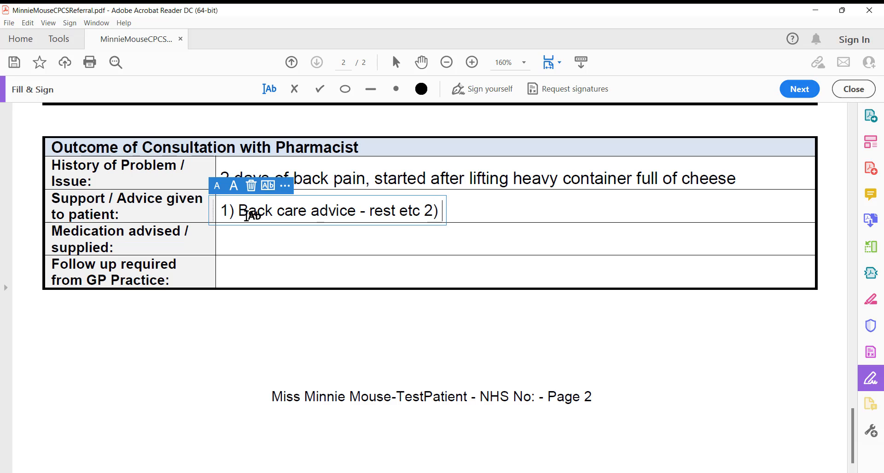
pyautogui.write(' OTC analgesia')
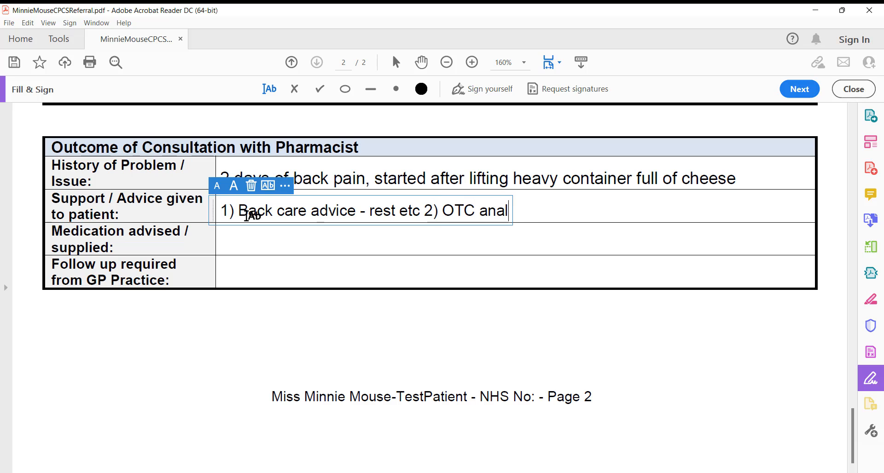
# - Fill in Medication advised / supplied with "OTC Ibuprofen 400mg tds with food"
pyautogui.click(246, 246)
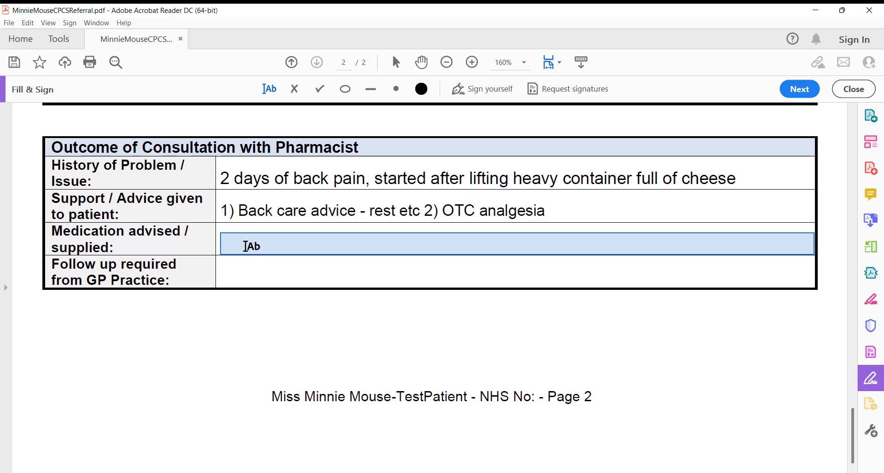
pyautogui.click(245, 246)
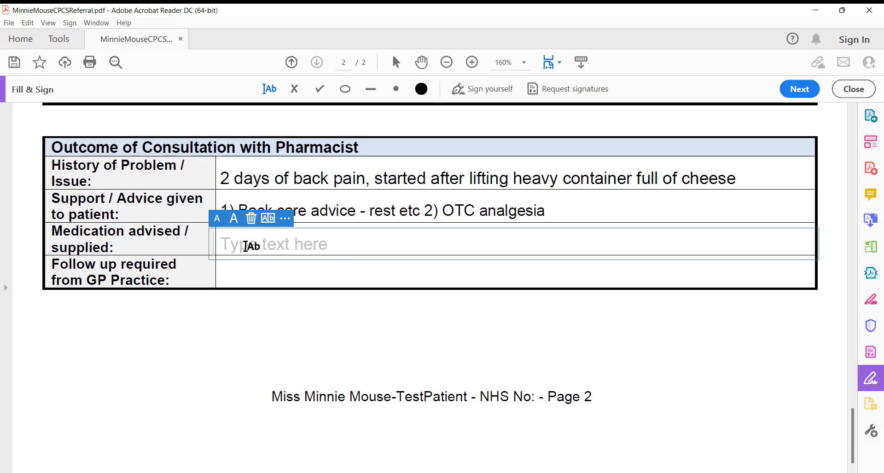
pyautogui.write('OTC Ibupro')
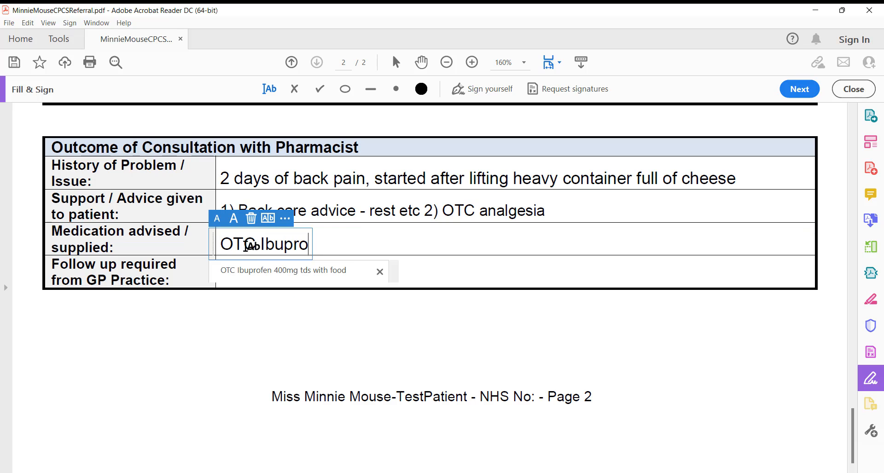
pyautogui.write('fen 500m')
pyautogui.press('BackSpace')
pyautogui.press('BackSpace')
pyautogui.press('BackSpace')
pyautogui.press('BackSpace')
pyautogui.write('40')
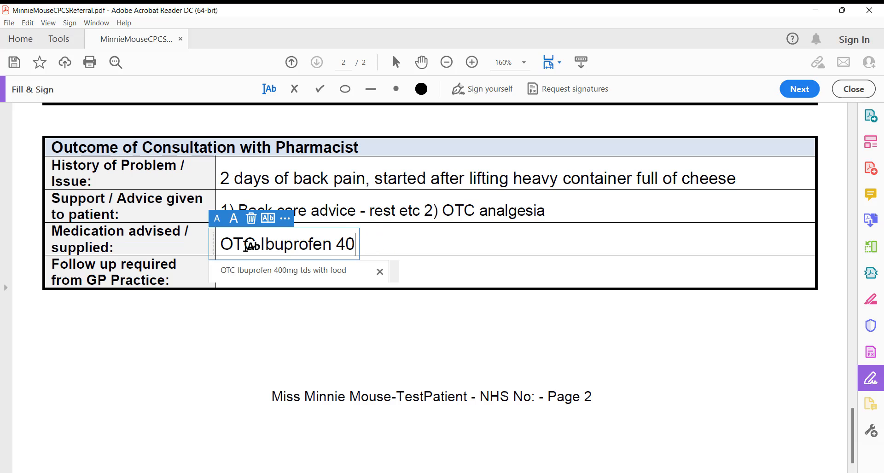
pyautogui.write('0mg t')
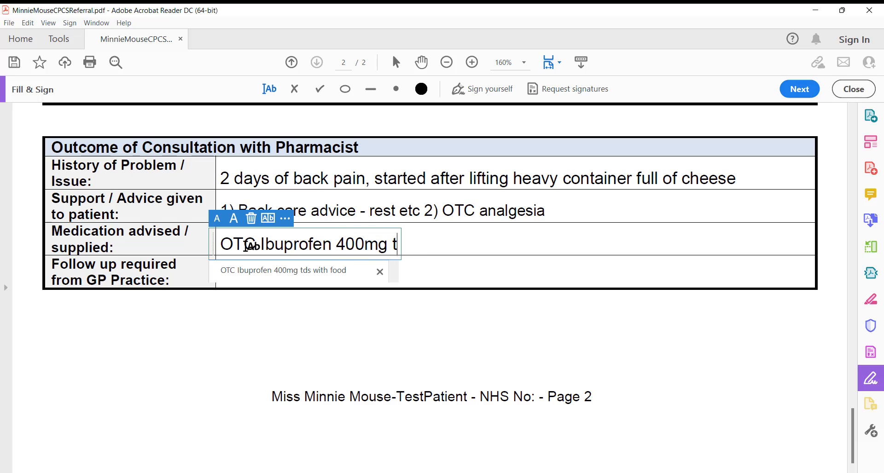
pyautogui.write('ds with food')
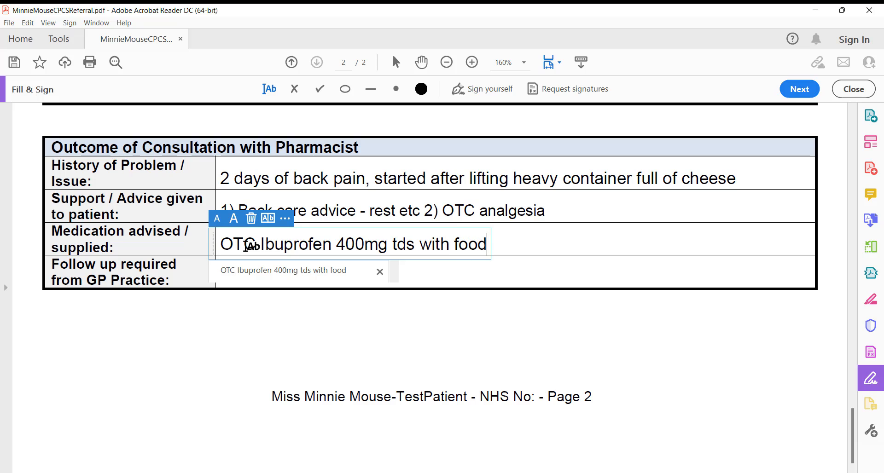
# - Fill in Follow up required from GP Practice with "None expected at this stage"
pyautogui.click(394, 274)
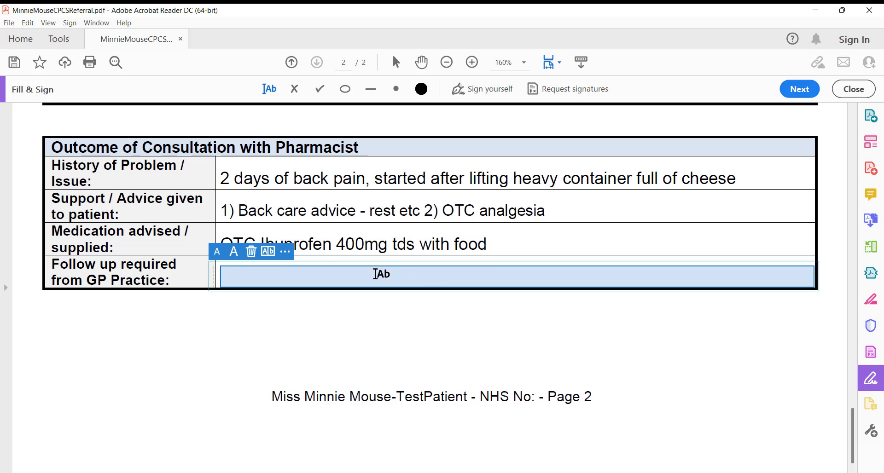
pyautogui.write('Non')
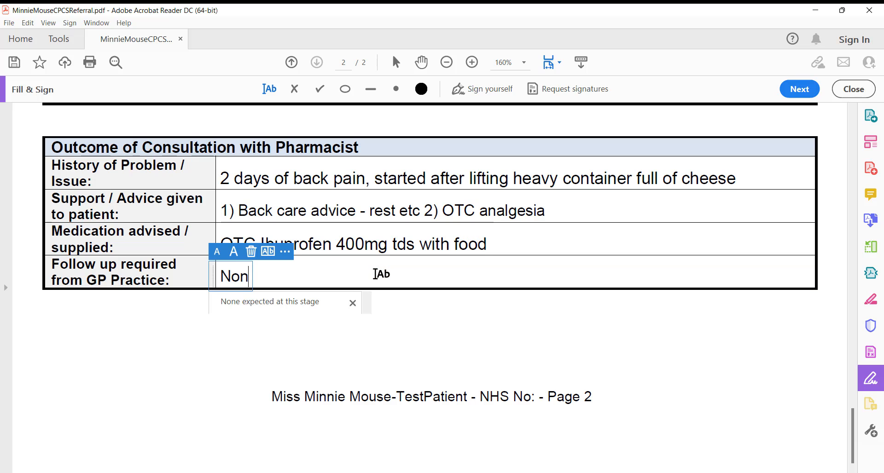
pyautogui.write('e expected ')
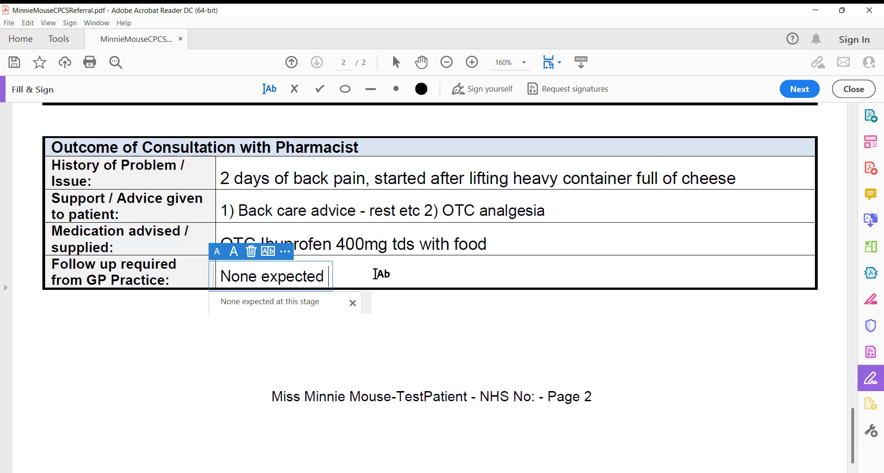
pyautogui.write('at this stage')
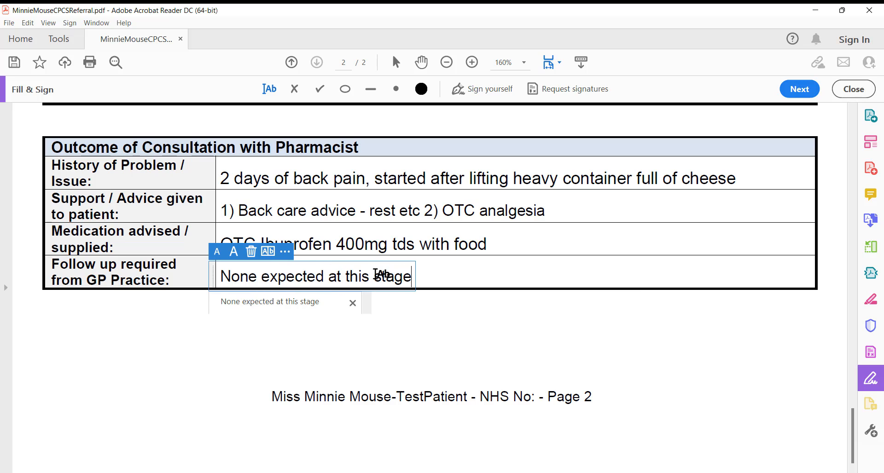
pyautogui.click(465, 319)
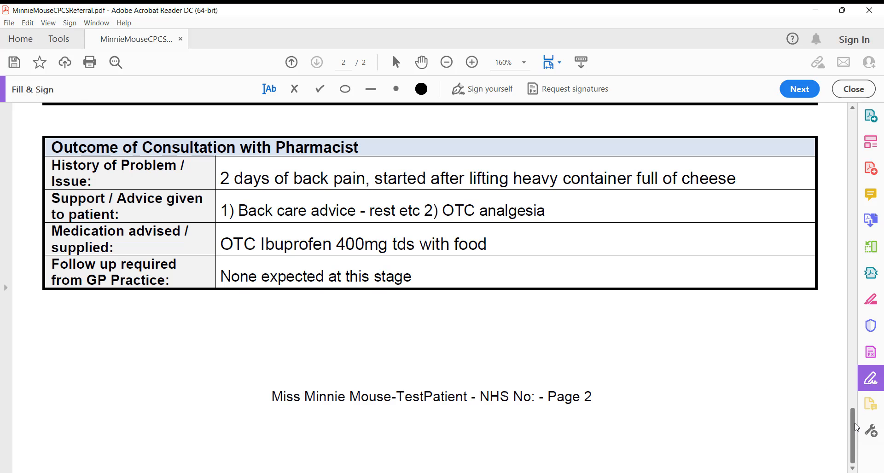
# - Save the completed form to the Desktop as MinnieMouseCPCSReferral.pdf, replacing the existing file
pyautogui.scroll(2, 858, 429)
pyautogui.scroll(-2, 857, 433)
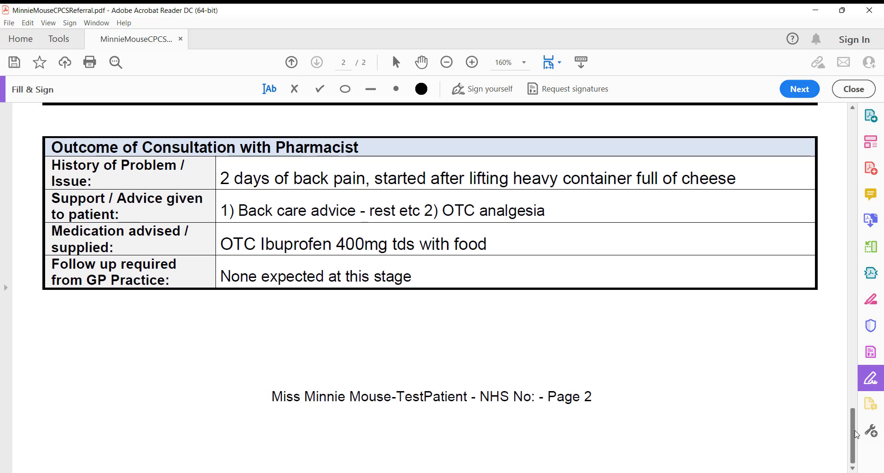
pyautogui.moveTo(857, 435); pyautogui.dragTo(855, 94)
pyautogui.click(14, 63)
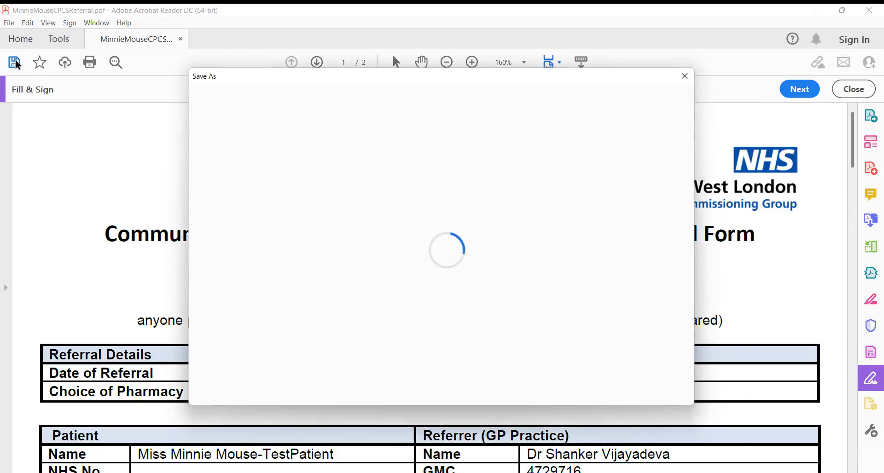
pyautogui.click(395, 200)
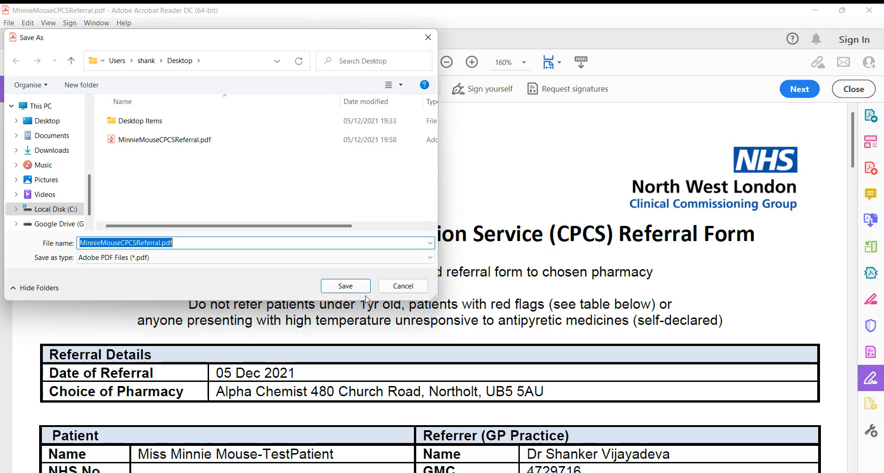
pyautogui.click(345, 287)
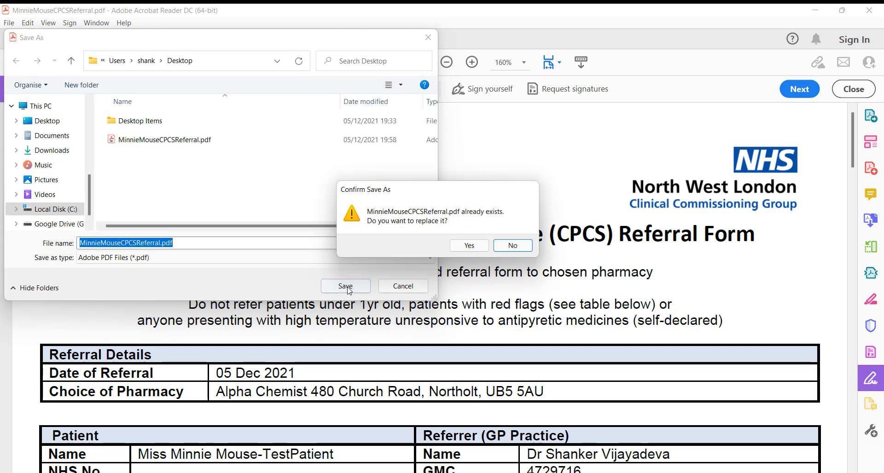
pyautogui.click(470, 246)
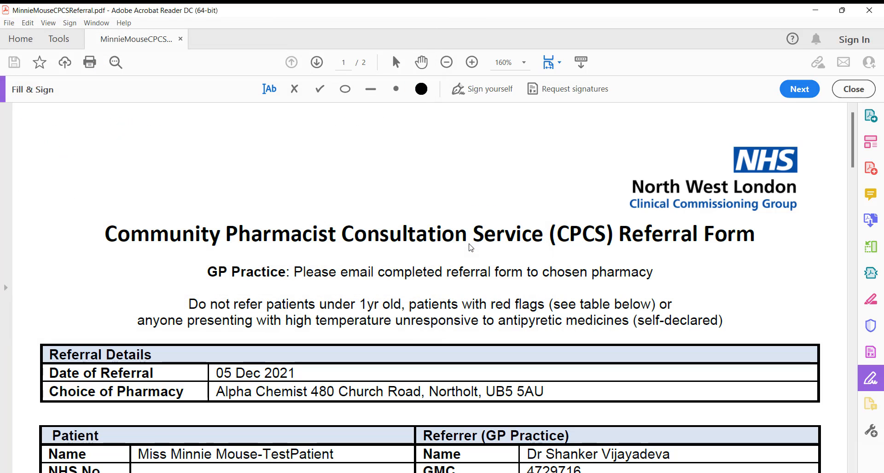
# - Close the saved referral PDF and the Word version of the referral form
pyautogui.click(869, 9)
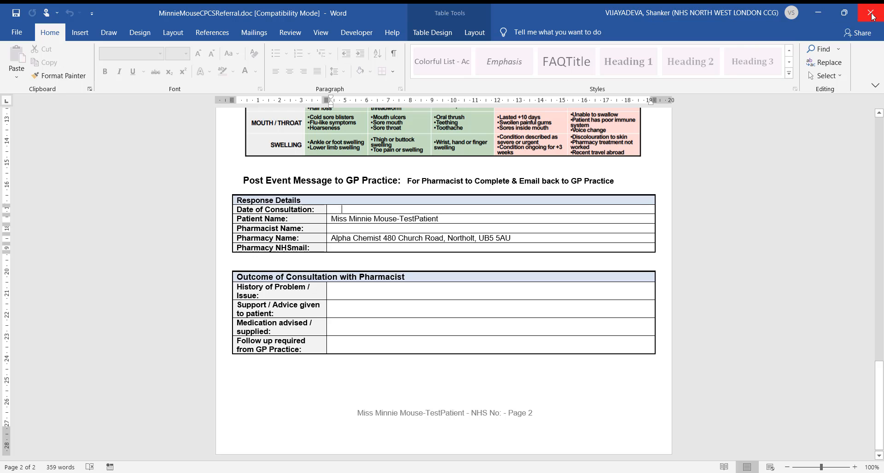
pyautogui.click(872, 14)
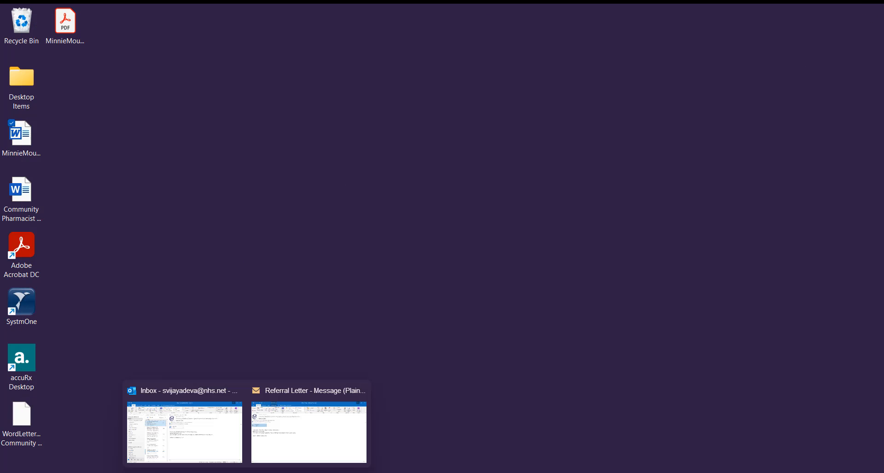
# - In Outlook, reply to the Referral Letter email with "Dear GP Practice" and "Please find attached outcome of consultation with patient, for you to save to records."
pyautogui.click(288, 445)
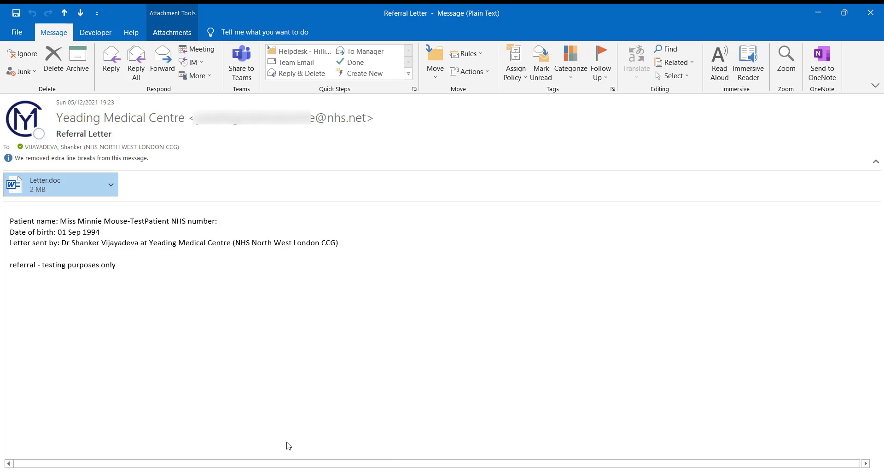
pyautogui.click(111, 65)
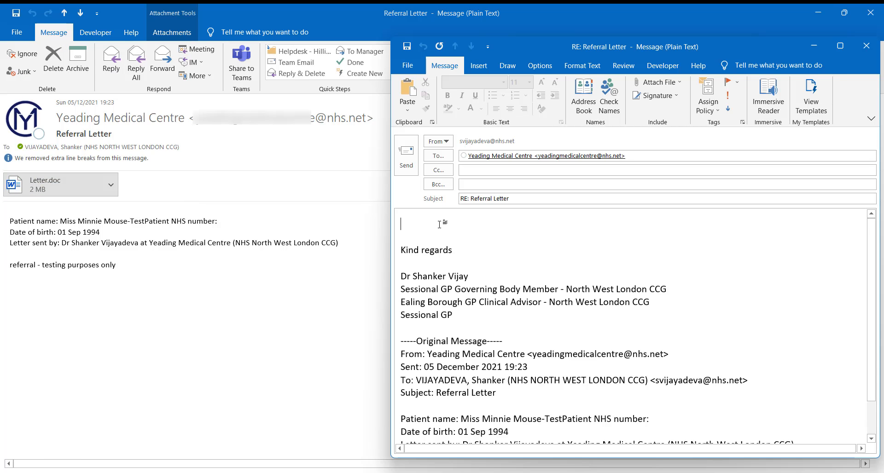
pyautogui.write('Dear GP Pract')
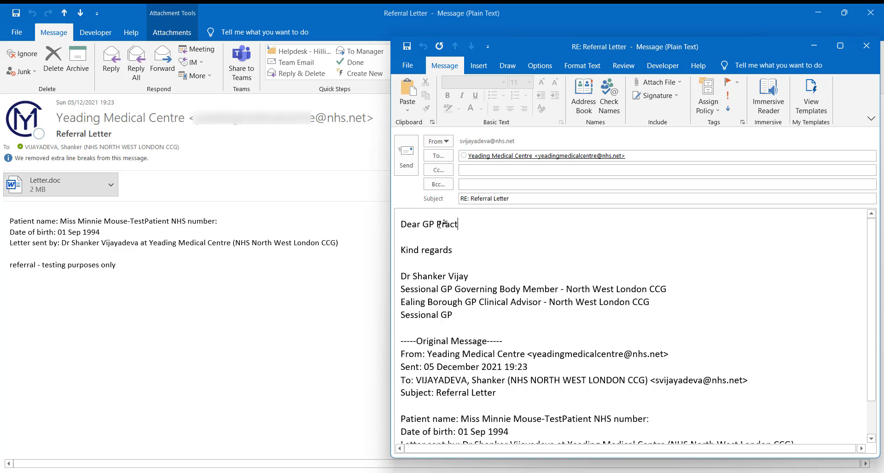
pyautogui.write('ice')
pyautogui.press('Return')
pyautogui.press('Return')
pyautogui.write('Plea')
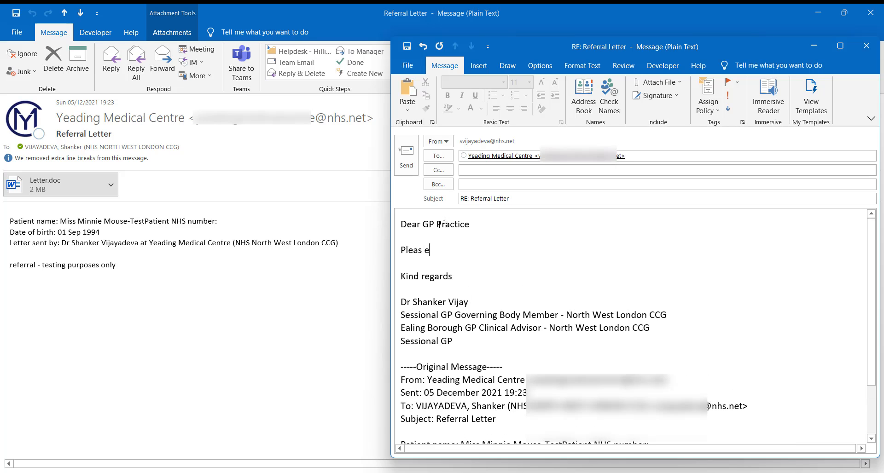
pyautogui.write('se find attached outco')
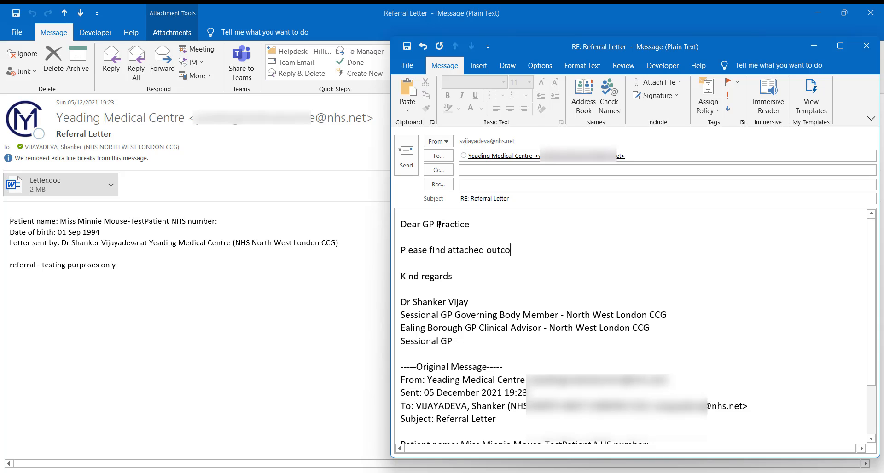
pyautogui.write('me of consultation with patient, for you')
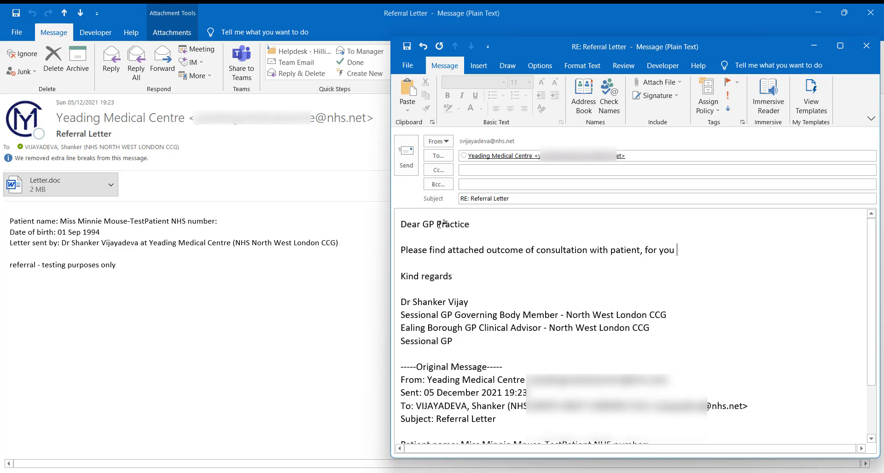
pyautogui.write(' to save to records.')
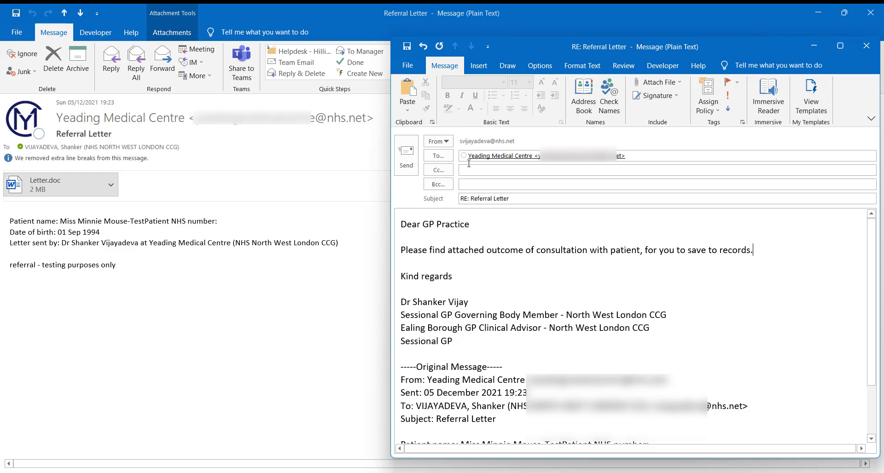
# - Attach the completed MinnieMouseCPCSReferral.pdf from the recent files to the reply
pyautogui.click(659, 83)
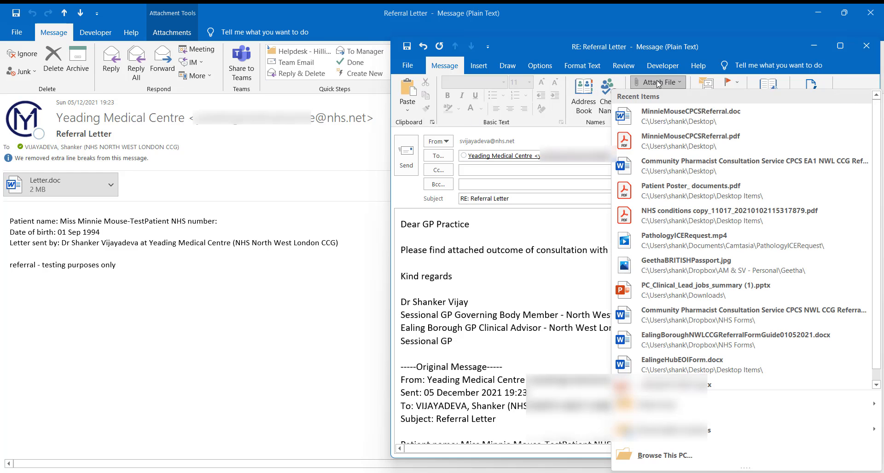
pyautogui.click(673, 135)
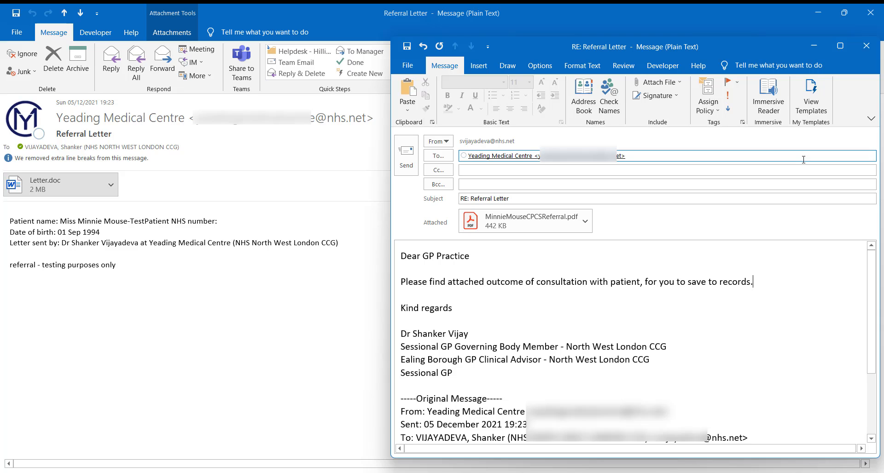
# - Discard the reply draft without saving it and close the original Referral Letter message
pyautogui.click(866, 45)
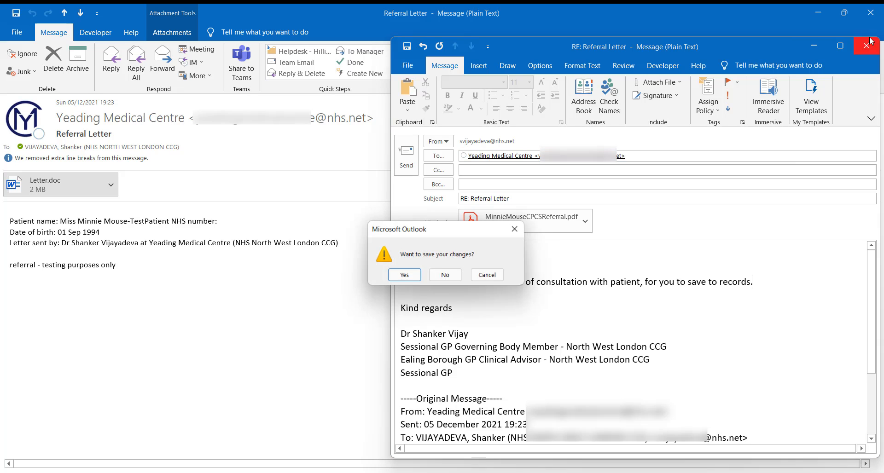
pyautogui.click(449, 276)
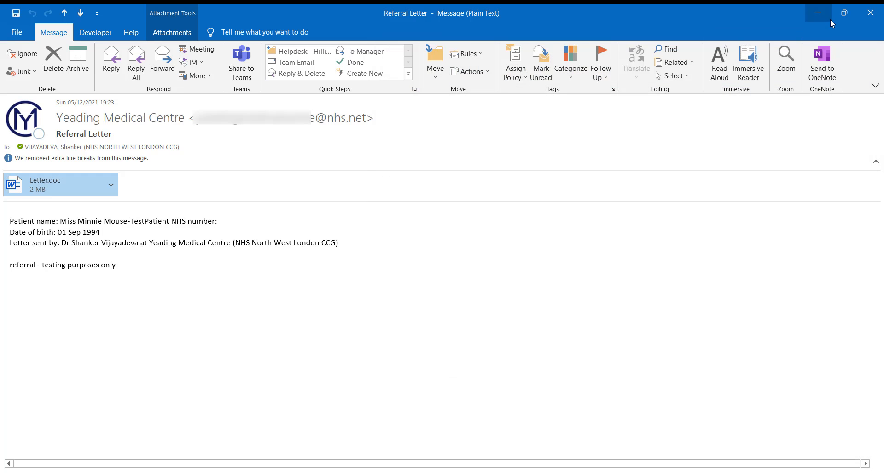
pyautogui.click(872, 13)
# - Delete MinnieMouseCPCSReferral.pdf and MinnieMouseCPCSReferral.doc from the desktop
pyautogui.click(76, 27)
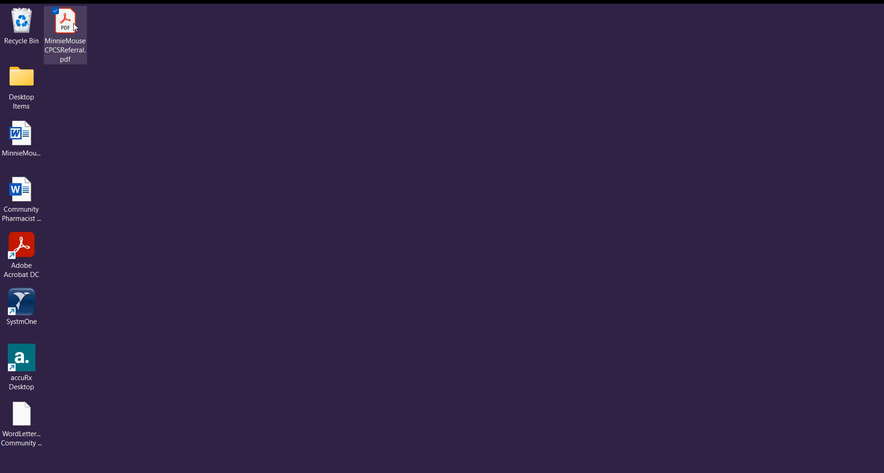
pyautogui.press('Delete')
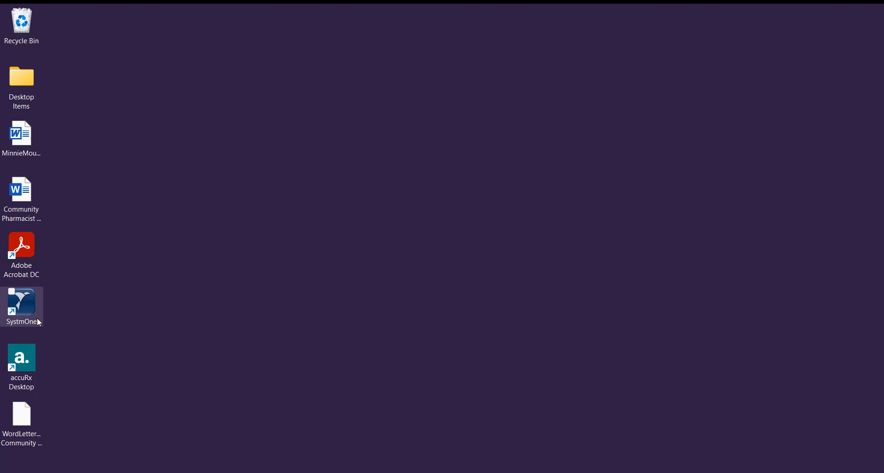
pyautogui.click(26, 157)
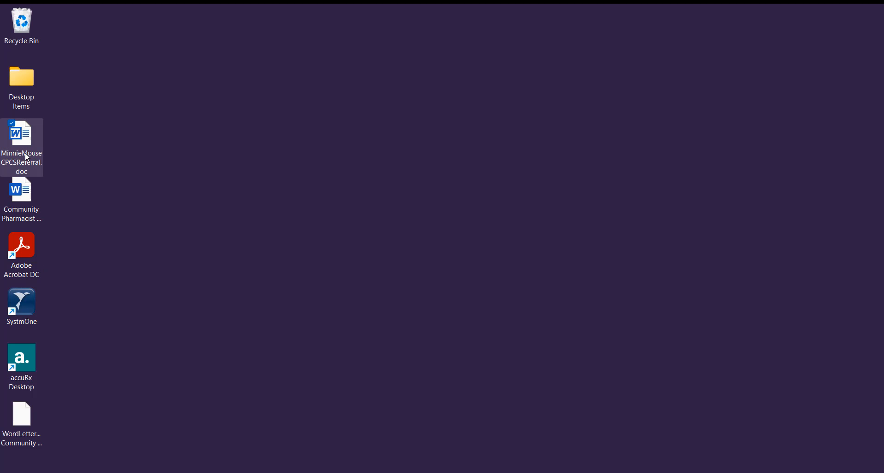
pyautogui.press('Delete')
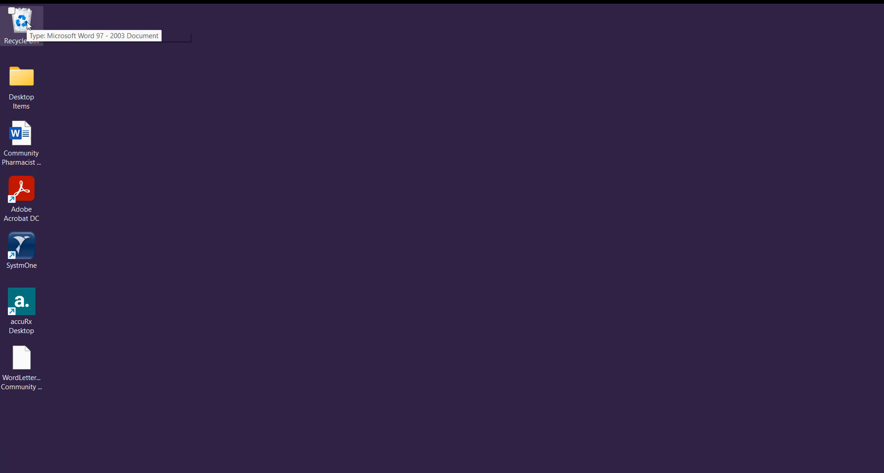